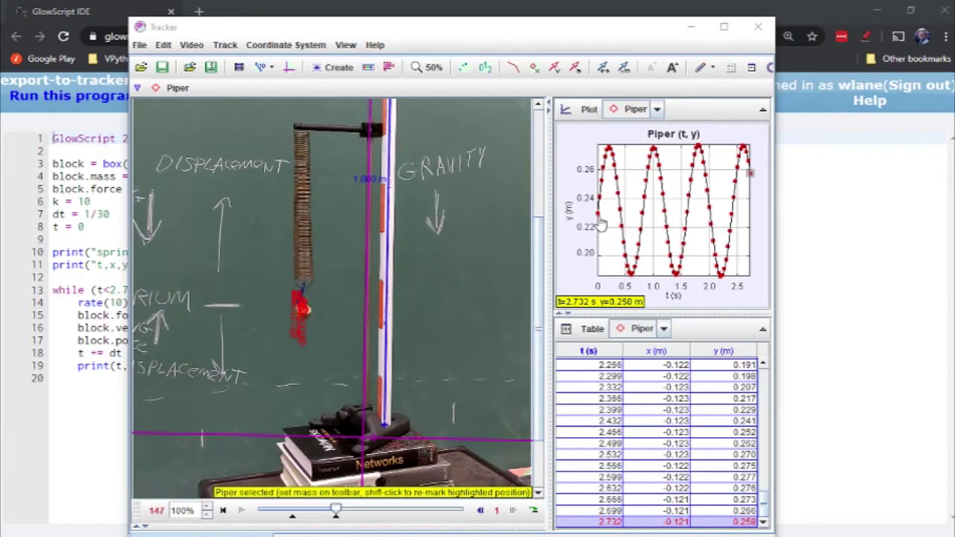
- Move the Tracker window aside and bring the GlowScript code editor to the front
{"action": "mouse_move", "coordinate": [646, 284]}
{"action": "left_click_drag", "start_coordinate": [461, 34], "coordinate": [658, 32]}
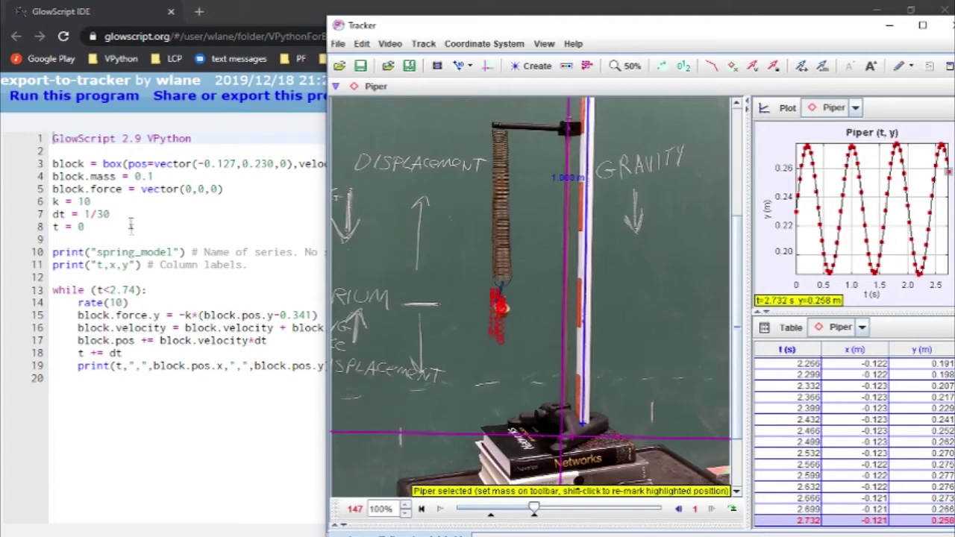
{"action": "left_click", "coordinate": [134, 145]}
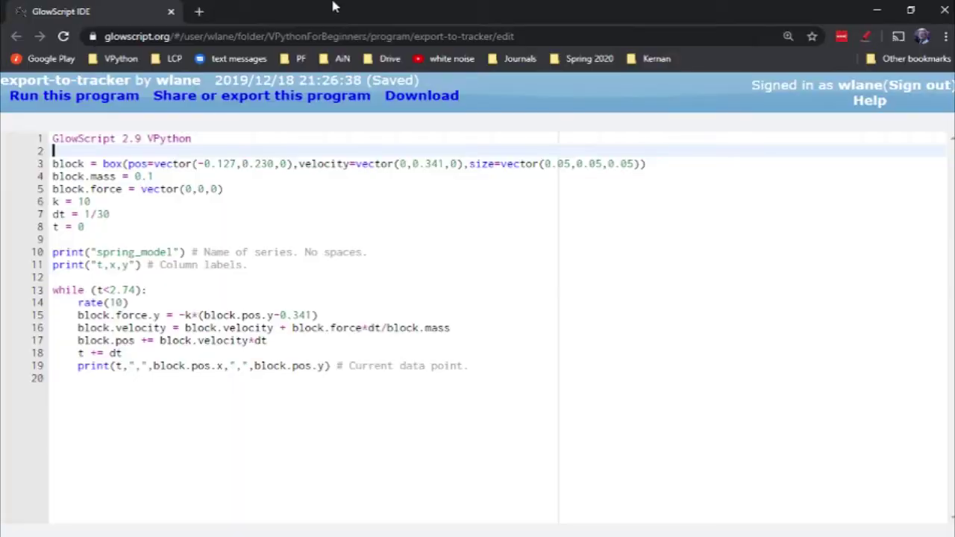
- Examine the box definition on line 3 of the program alongside the tracked object in the Tracker video
{"action": "key", "text": "Down"}
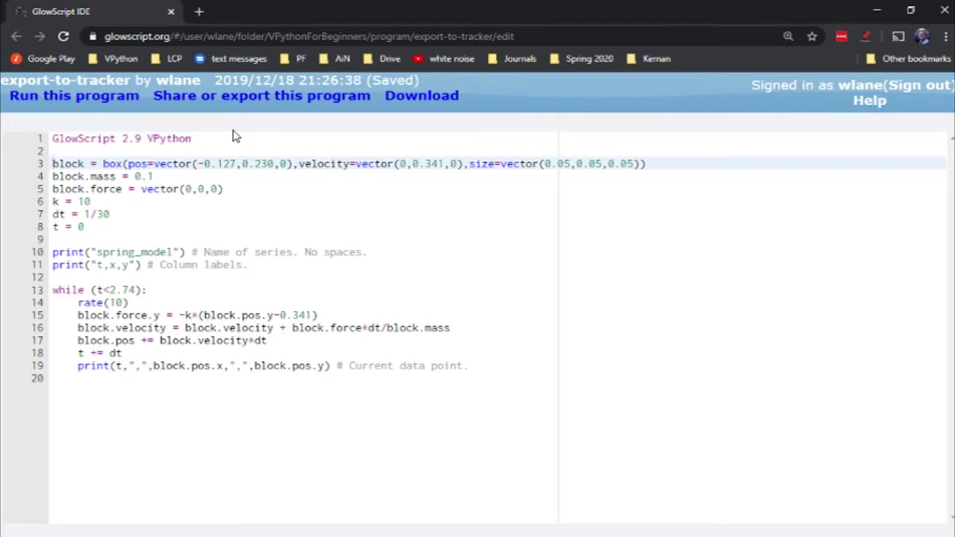
{"action": "key", "text": "shift+Down"}
{"action": "key", "text": "shift+Left"}
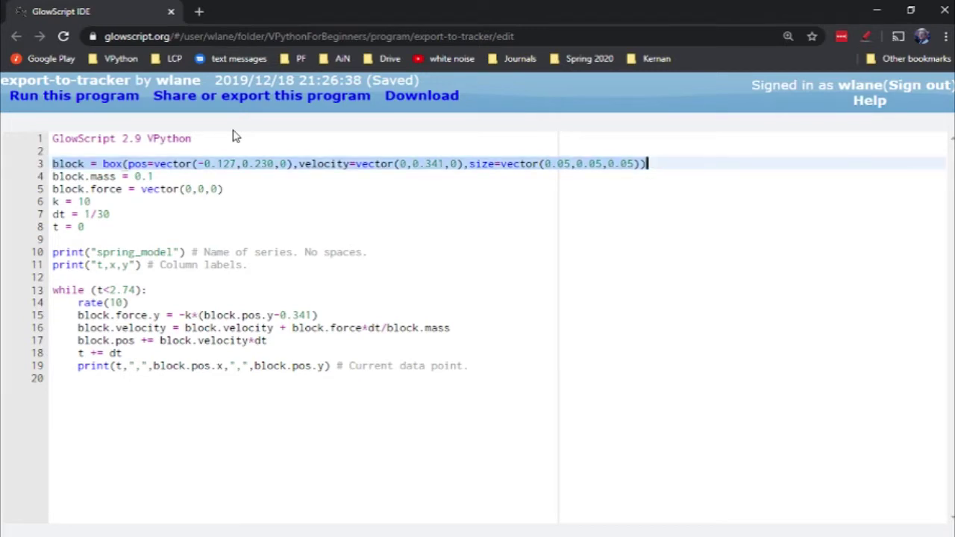
{"action": "left_click", "coordinate": [65, 164]}
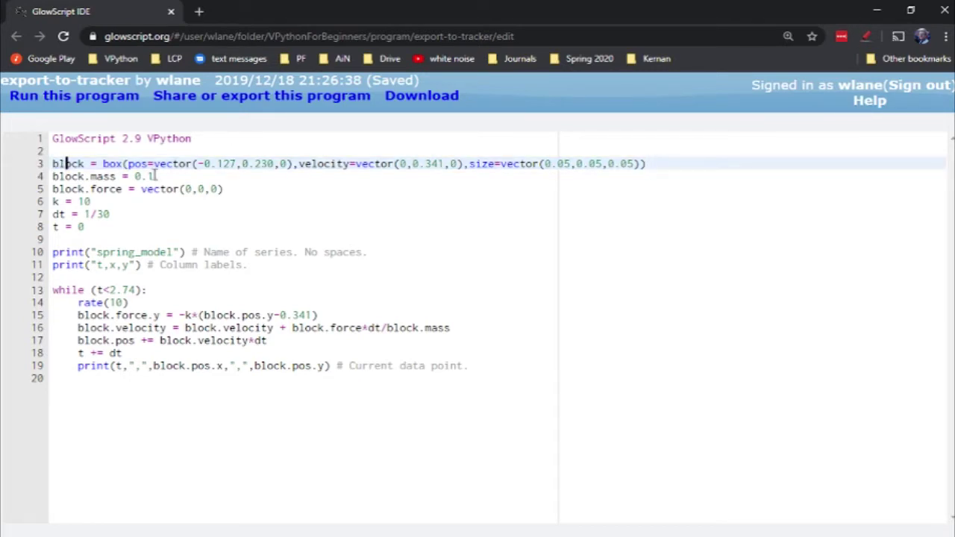
{"action": "key", "text": "alt+Tab"}
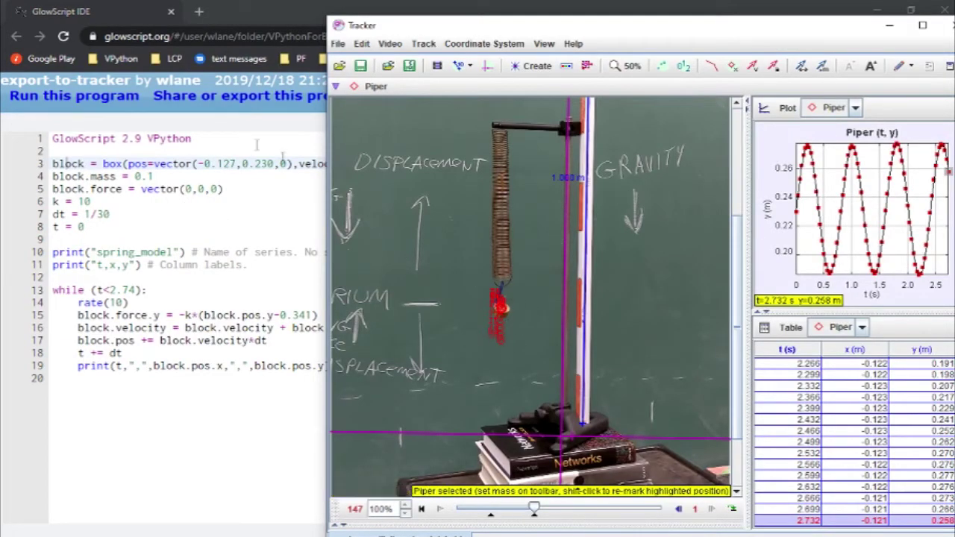
- In GlowScript, add the attribute color=color.yellow to the end of the block's box definition
{"action": "left_click", "coordinate": [188, 164]}
{"action": "left_click", "coordinate": [639, 164]}
{"action": "type", "text": ",color="}
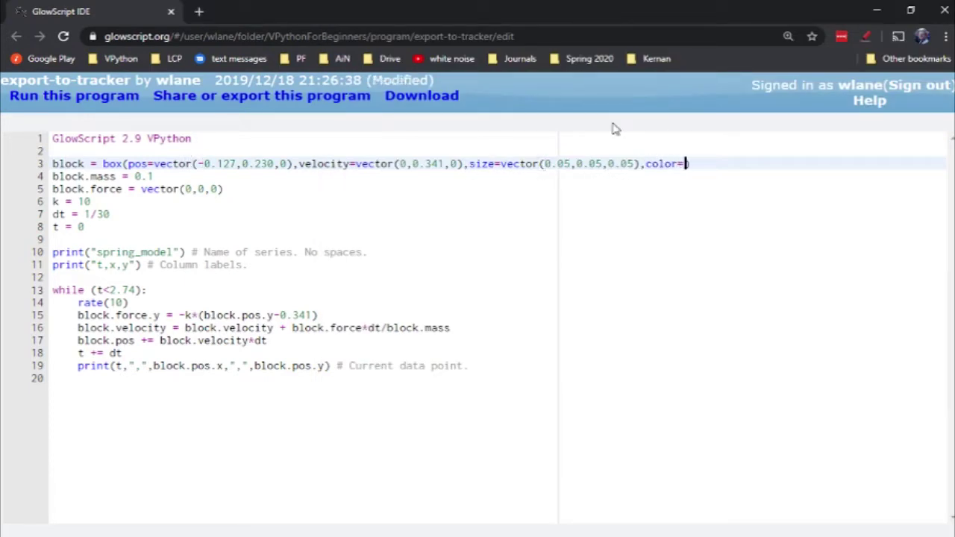
{"action": "type", "text": "color.yellow"}
{"action": "key", "text": "Right"}
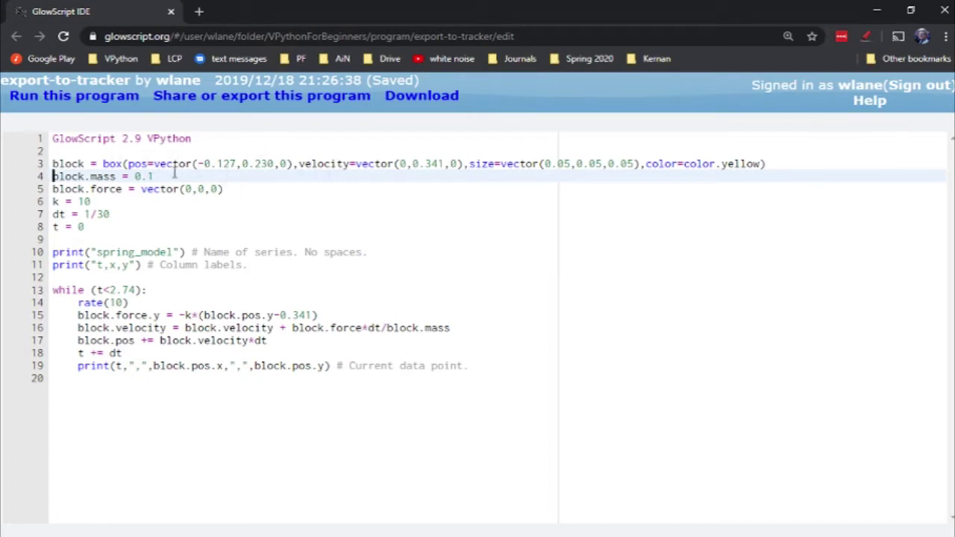
- Compare the block's initial position vector in the code with the t = 0.000 row of Tracker's data table
{"action": "left_click_drag", "start_coordinate": [199, 168], "coordinate": [278, 167]}
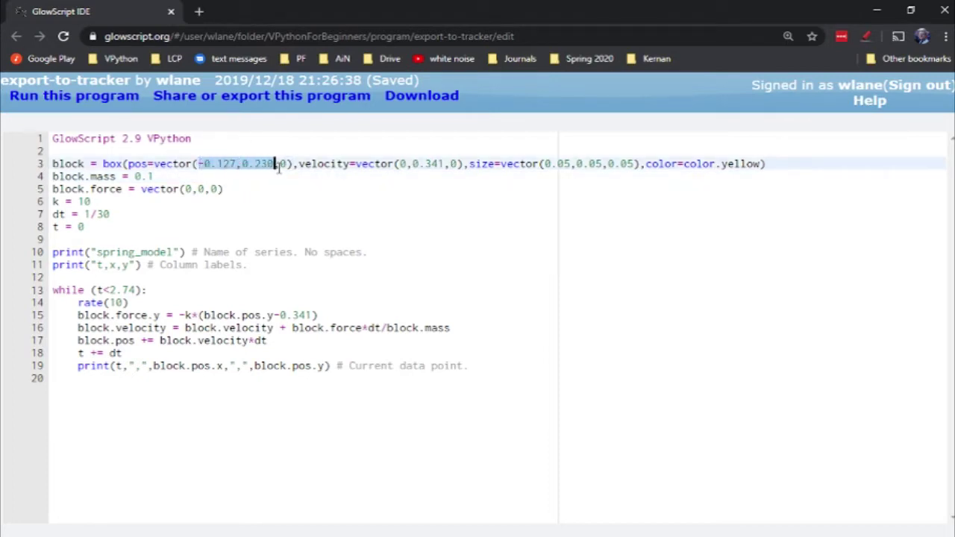
{"action": "key", "text": "alt+Tab"}
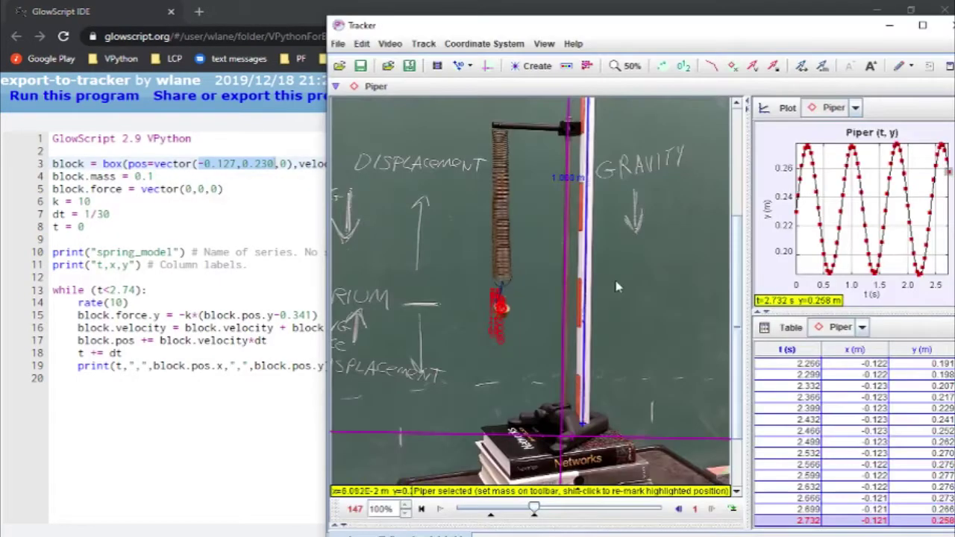
{"action": "scroll", "coordinate": [865, 392], "scroll_direction": "up", "scroll_amount": 15}
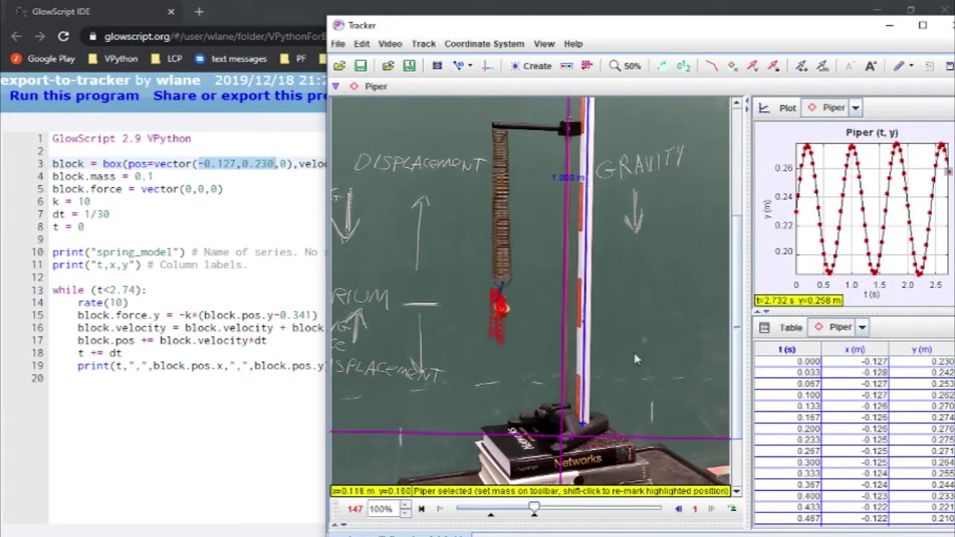
{"action": "left_click", "coordinate": [279, 6]}
{"action": "left_click", "coordinate": [287, 164]}
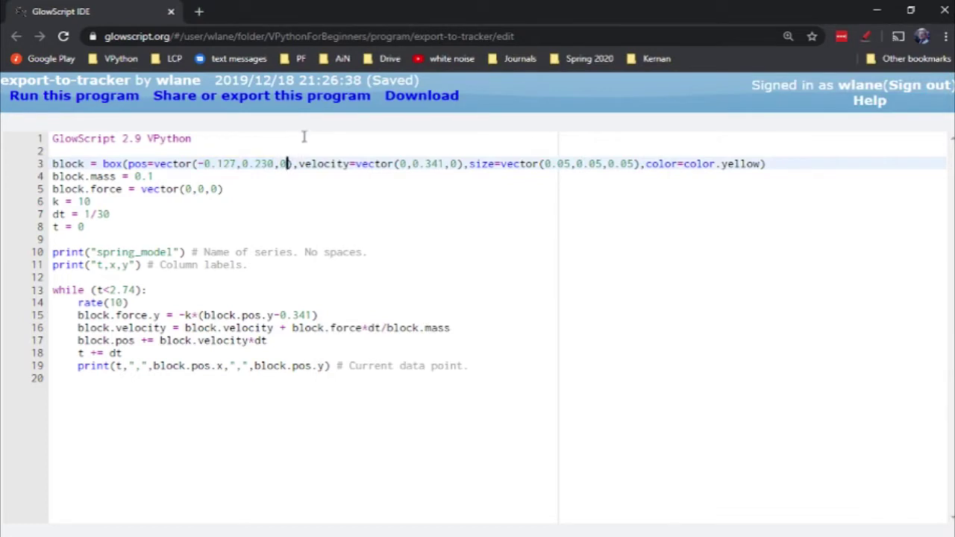
{"action": "key", "text": "Left"}
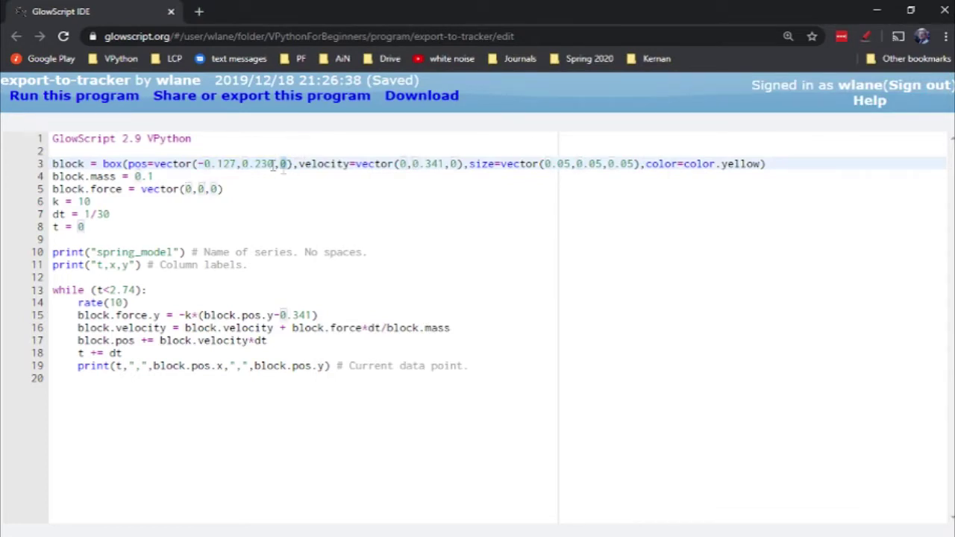
{"action": "type", "text": ","}
- Switch Tracker's plot of Piper to the velocity x-component, then return to the GlowScript code
{"action": "left_click", "coordinate": [419, 164]}
{"action": "key", "text": "alt+Tab"}
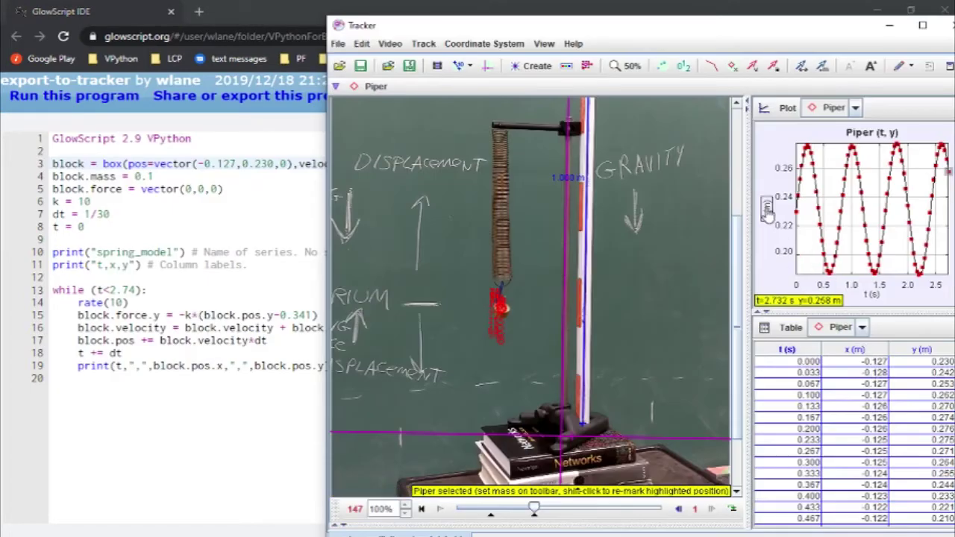
{"action": "left_click", "coordinate": [766, 211]}
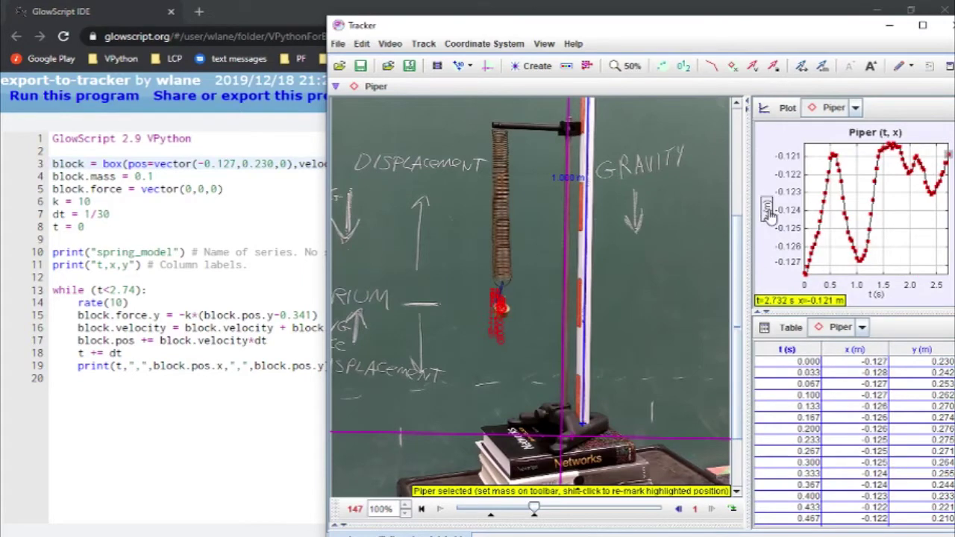
{"action": "left_click", "coordinate": [770, 214]}
{"action": "left_click", "coordinate": [788, 256]}
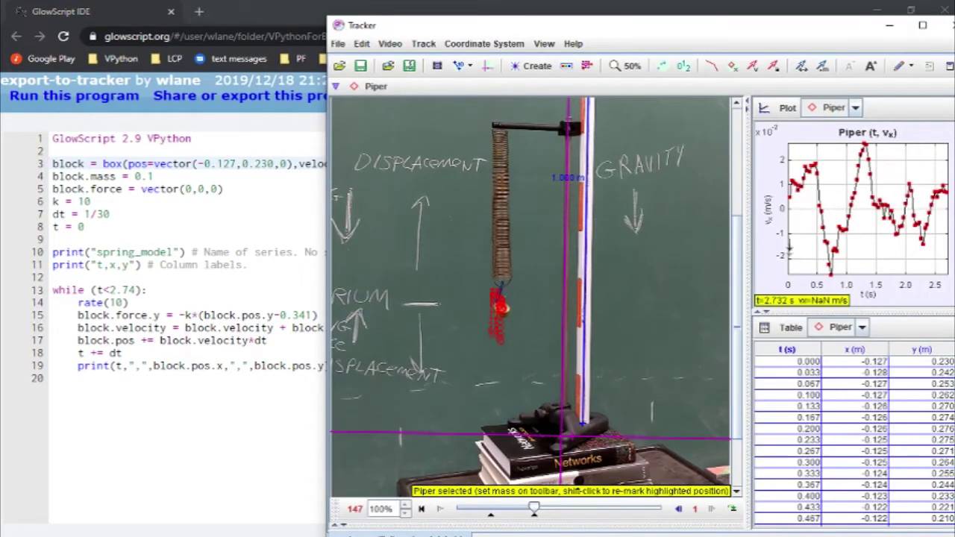
{"action": "left_click", "coordinate": [279, 6]}
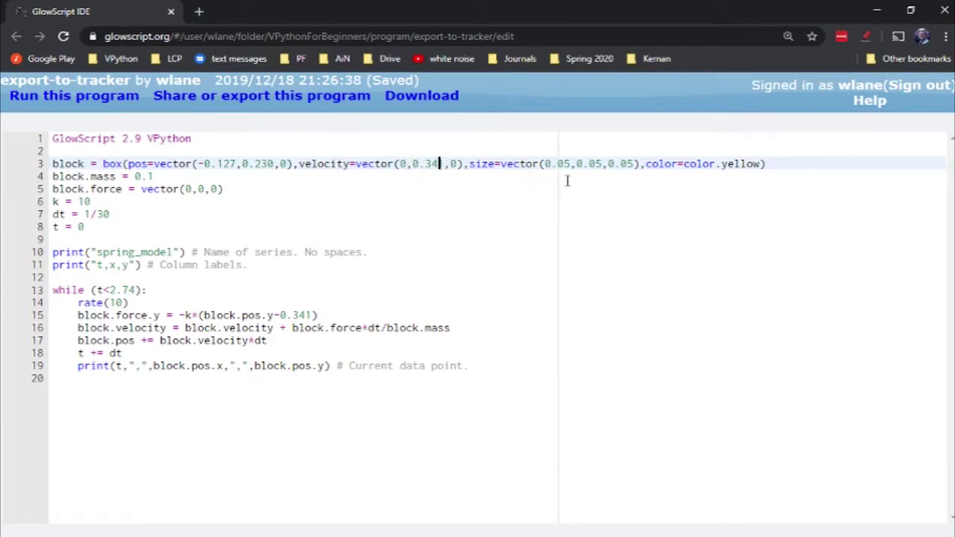
- Plot Piper's velocity y-component in Tracker and select its first data point to check the code's initial velocity
{"action": "key", "text": "alt+Tab"}
{"action": "left_click", "coordinate": [771, 212]}
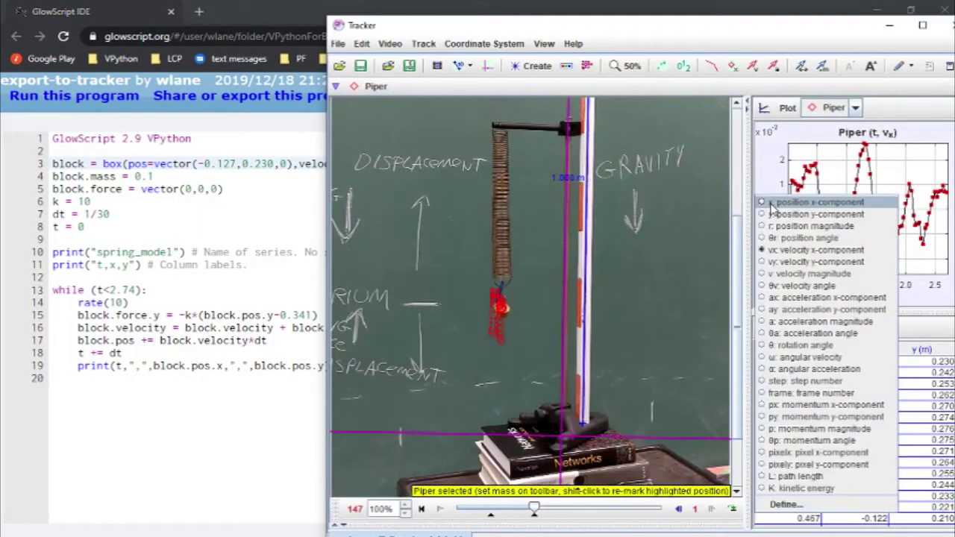
{"action": "left_click", "coordinate": [775, 262]}
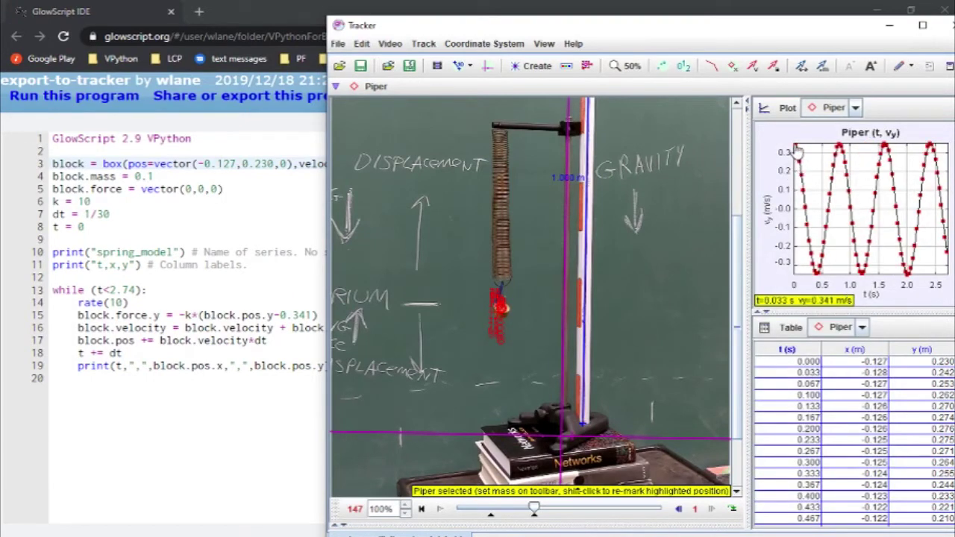
{"action": "left_click", "coordinate": [796, 147]}
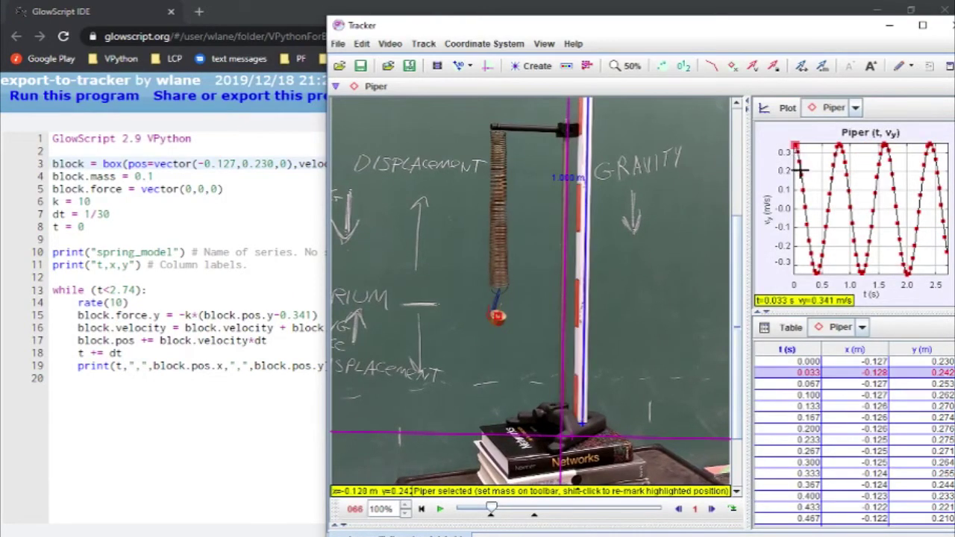
{"action": "left_click", "coordinate": [305, 14]}
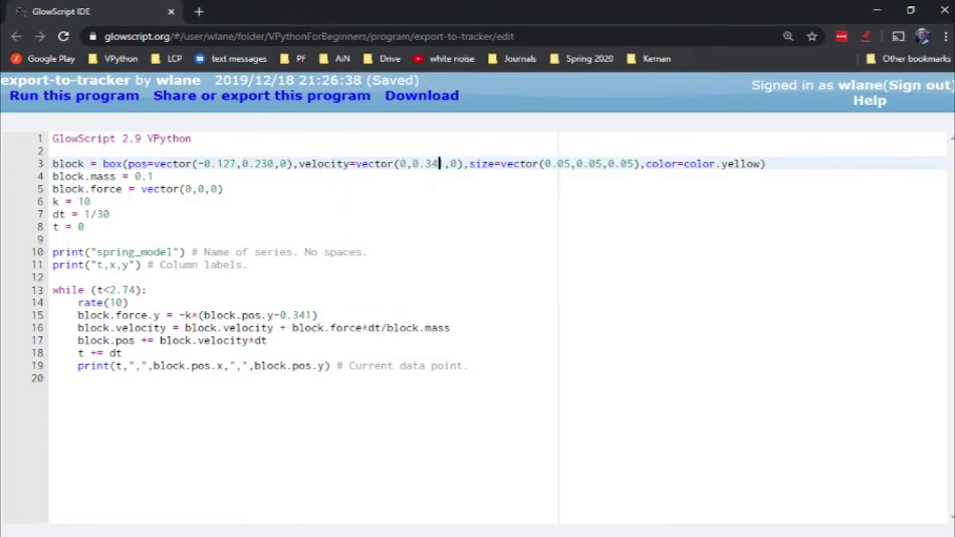
{"action": "type", "text": ","}
{"action": "left_click", "coordinate": [459, 170]}
- Examine the block.mass line in the code and the hanging mass up close in the Tracker video
{"action": "left_click", "coordinate": [169, 177]}
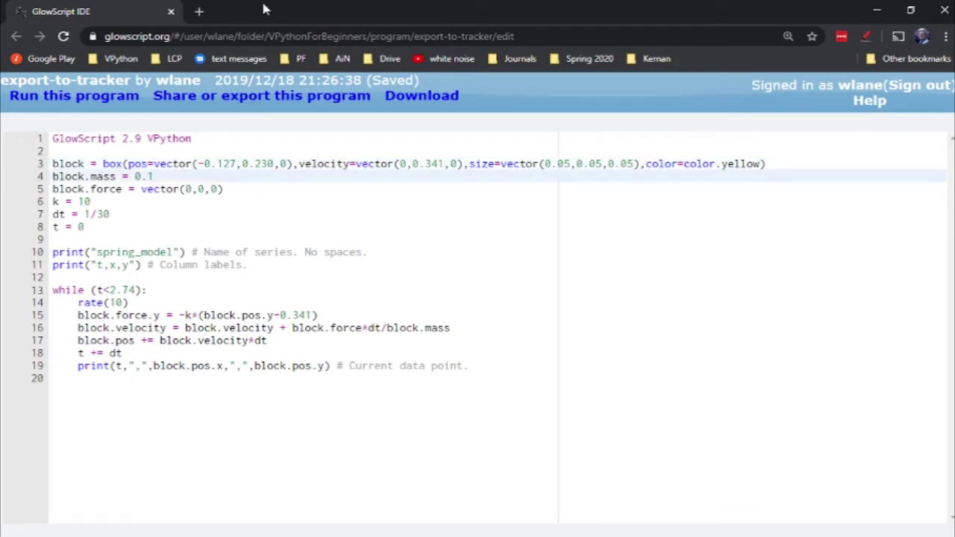
{"action": "key", "text": "shift+Down"}
{"action": "key", "text": "shift+Down"}
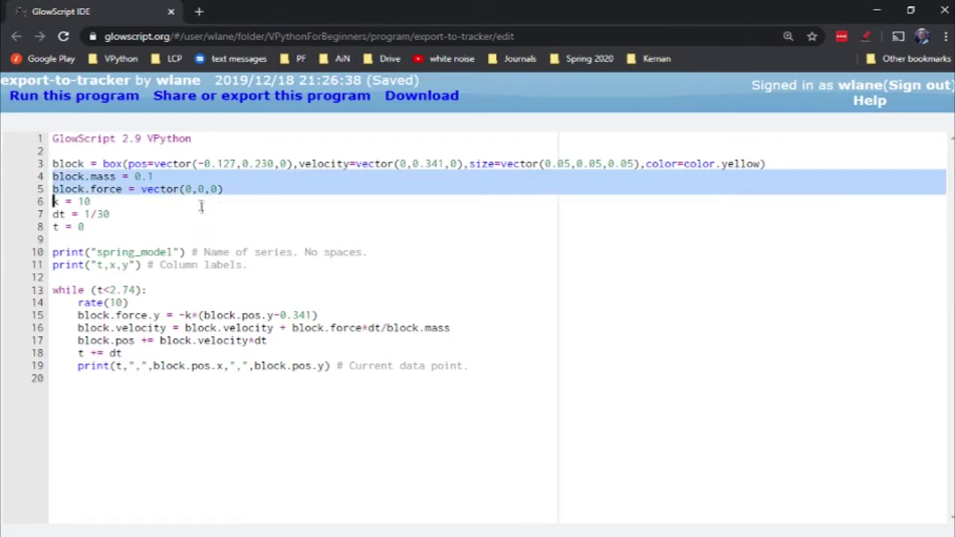
{"action": "left_click", "coordinate": [163, 179]}
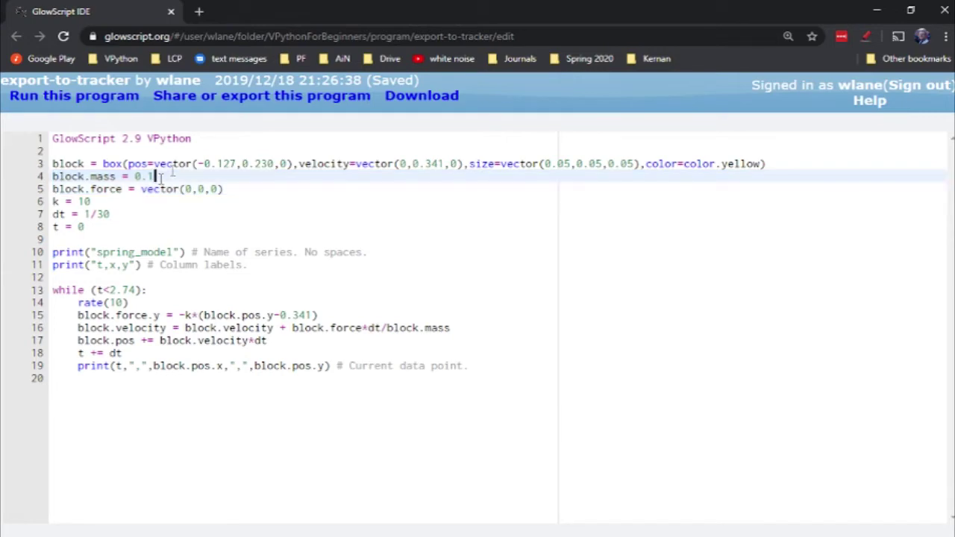
{"action": "key", "text": "alt+Tab"}
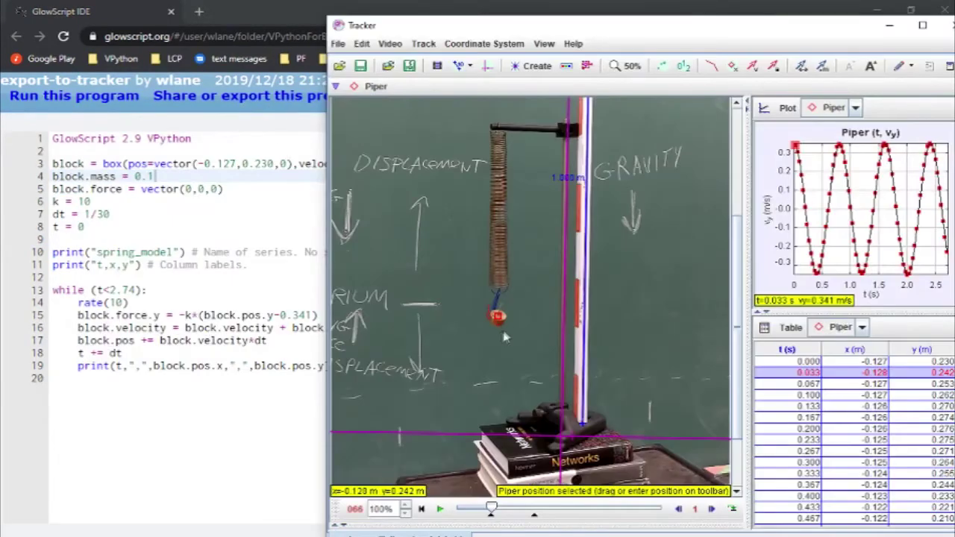
{"action": "scroll", "coordinate": [504, 338], "scroll_direction": "up", "scroll_amount": 2}
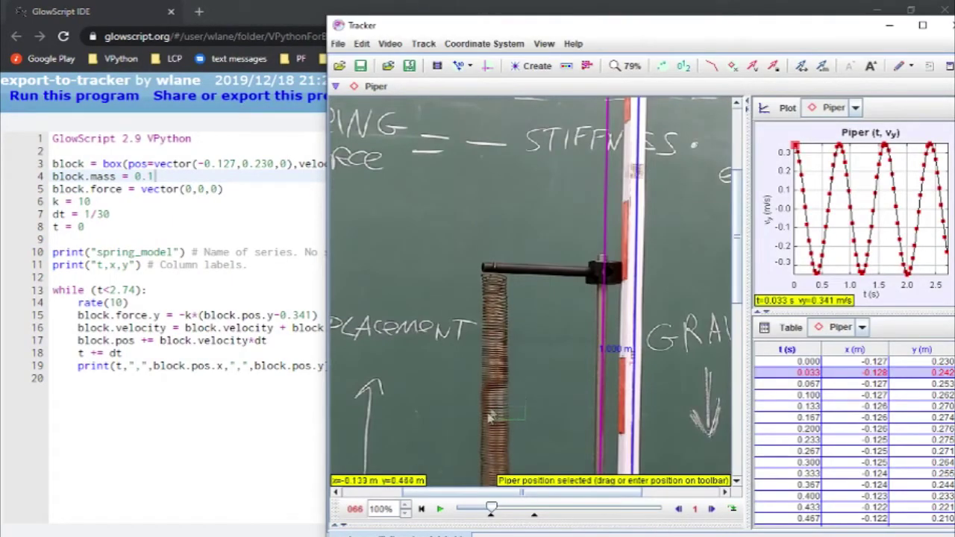
{"action": "left_click_drag", "start_coordinate": [571, 441], "coordinate": [537, 224]}
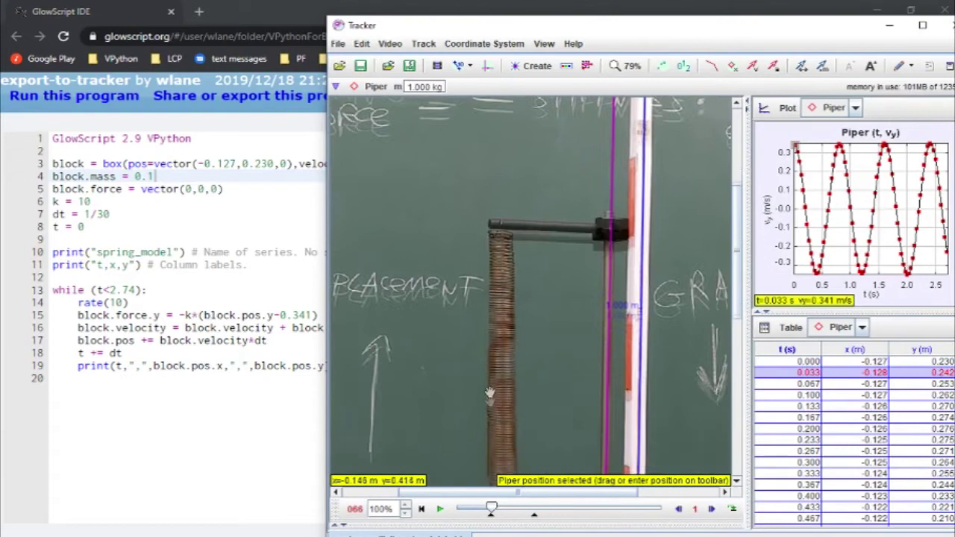
{"action": "scroll", "coordinate": [543, 266], "scroll_direction": "up", "scroll_amount": 5}
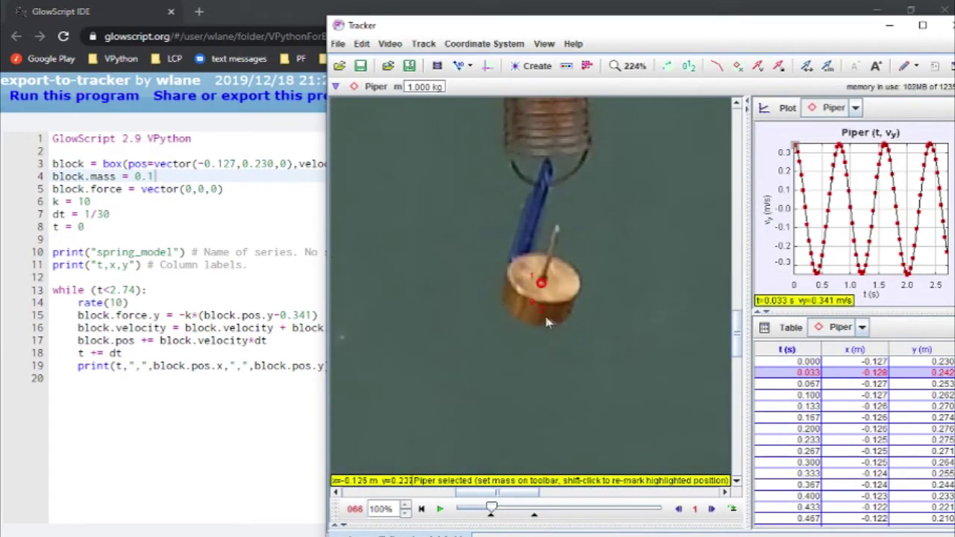
{"action": "left_click", "coordinate": [285, 11]}
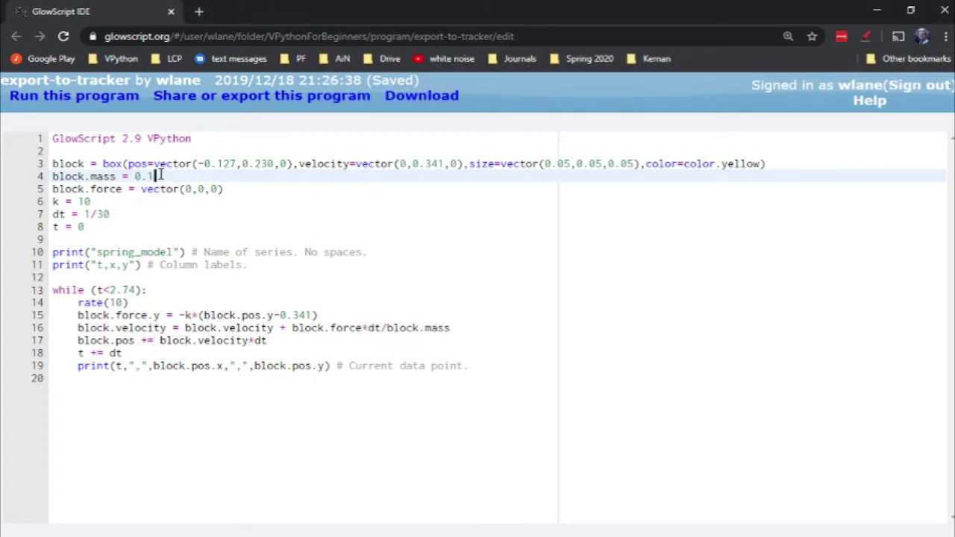
- Examine the block.force and spring constant k lines in the code and the whole spring in the Tracker video
{"action": "left_click", "coordinate": [232, 189]}
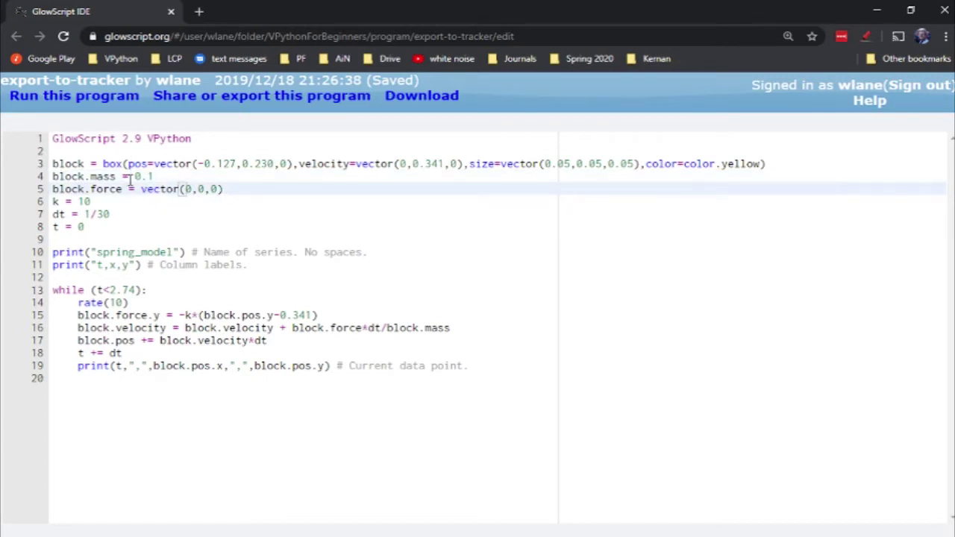
{"action": "double_click", "coordinate": [92, 189]}
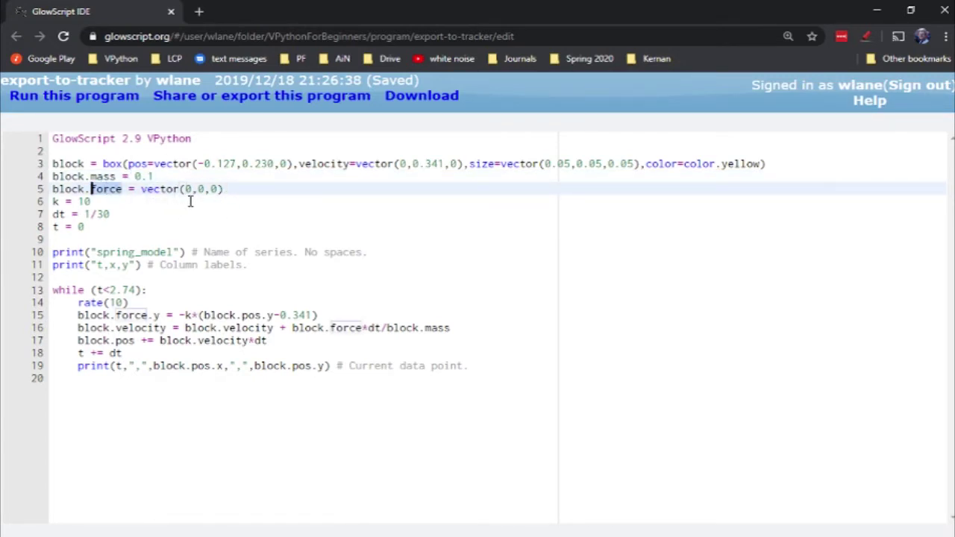
{"action": "left_click", "coordinate": [114, 201]}
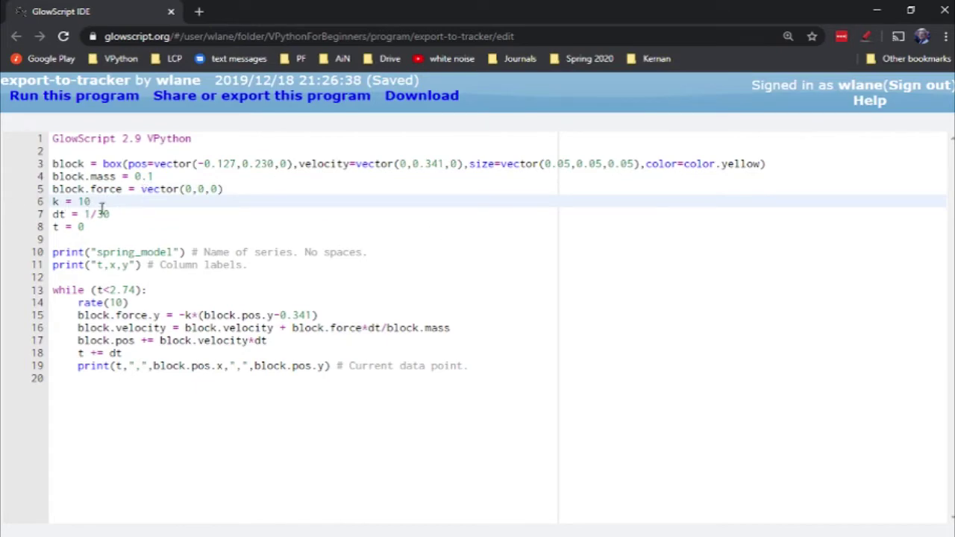
{"action": "key", "text": "alt+Tab"}
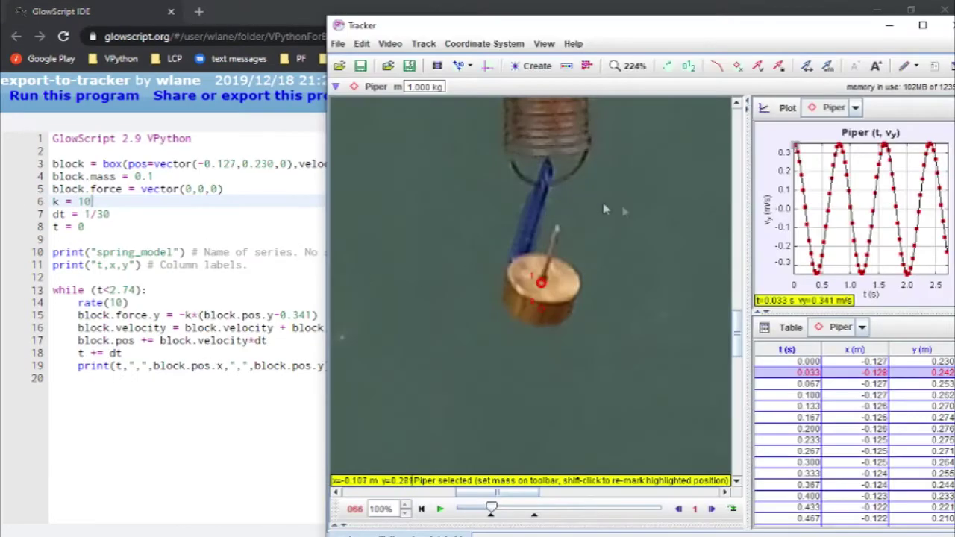
{"action": "scroll", "coordinate": [631, 207], "scroll_direction": "down", "scroll_amount": 3}
{"action": "left_click_drag", "start_coordinate": [610, 170], "coordinate": [576, 350]}
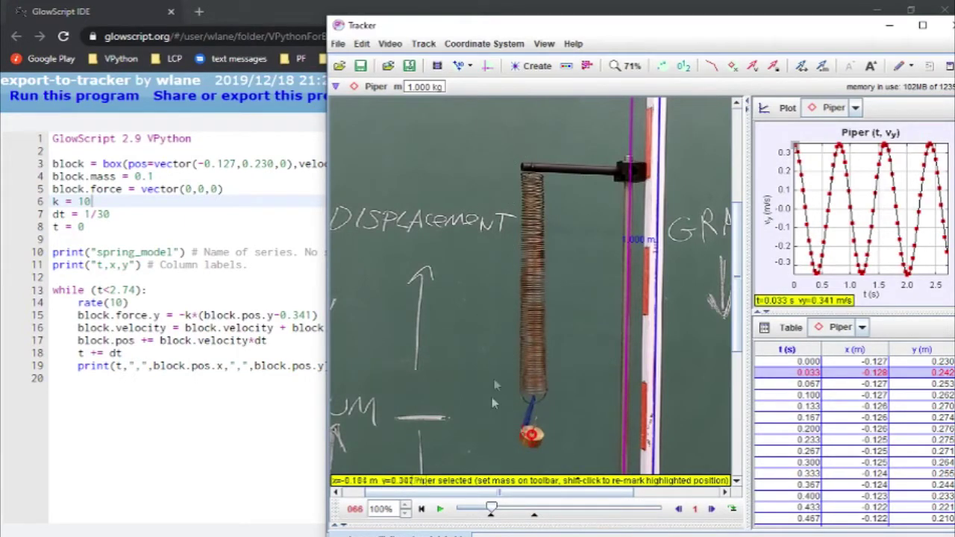
{"action": "left_click", "coordinate": [258, 14]}
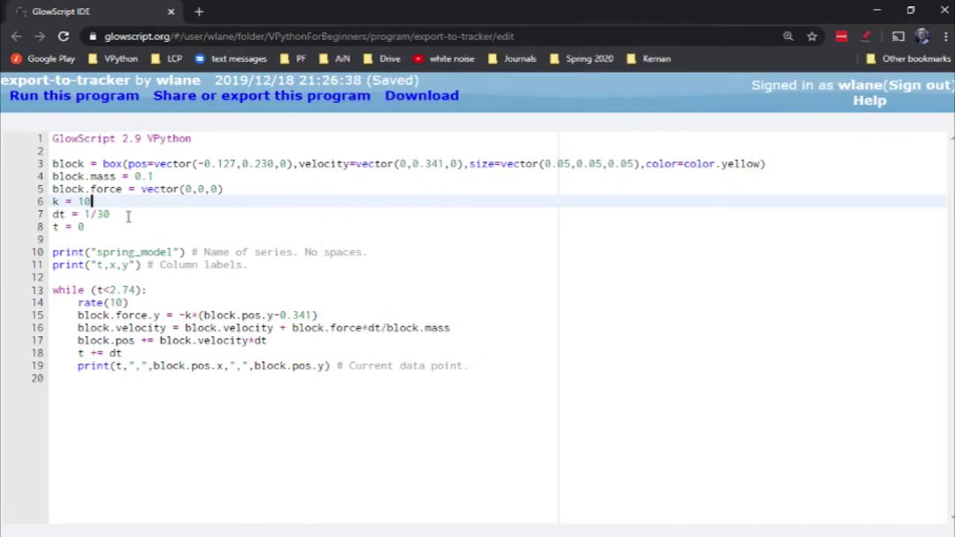
- Examine the dt and t lines in the code, checking the 1/30 time step against the times in Tracker's data table
{"action": "left_click", "coordinate": [128, 216]}
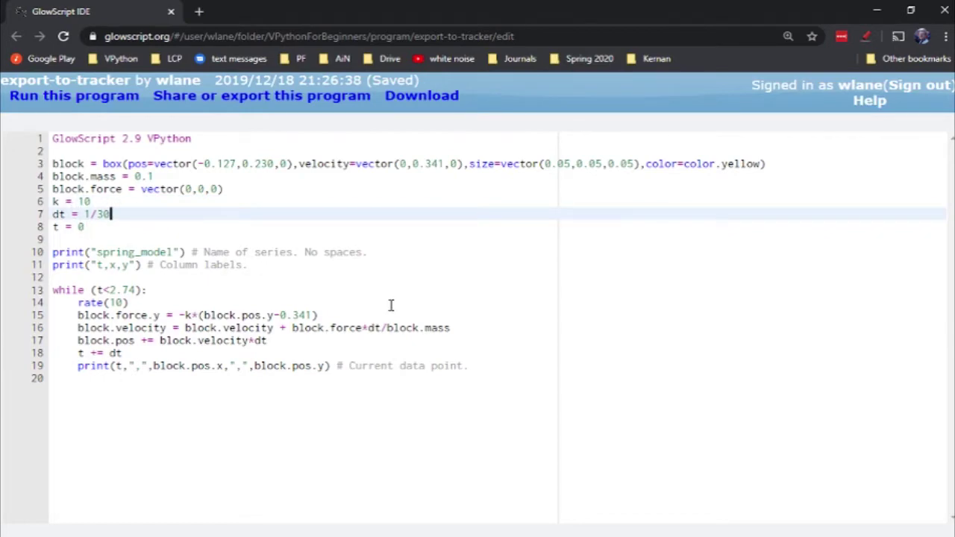
{"action": "key", "text": "alt+Tab"}
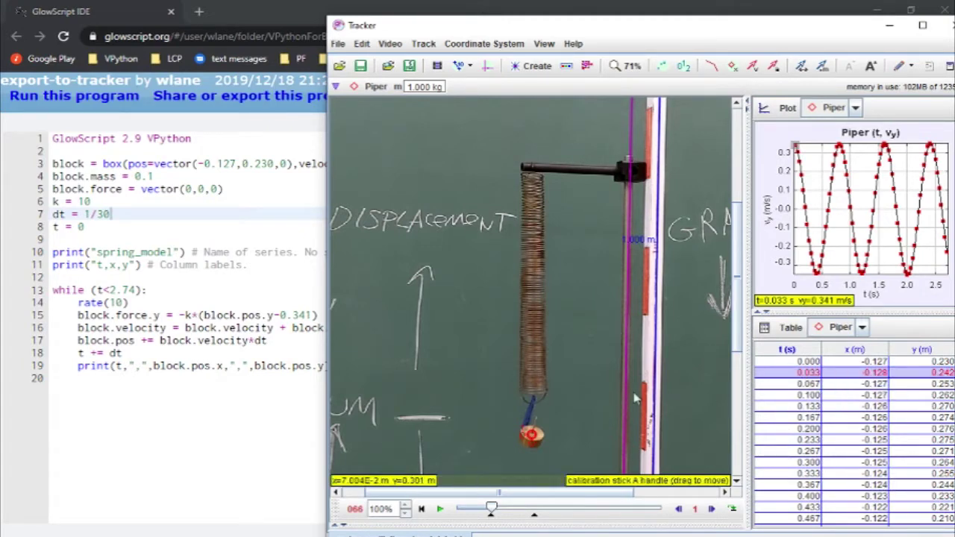
{"action": "left_click", "coordinate": [110, 211]}
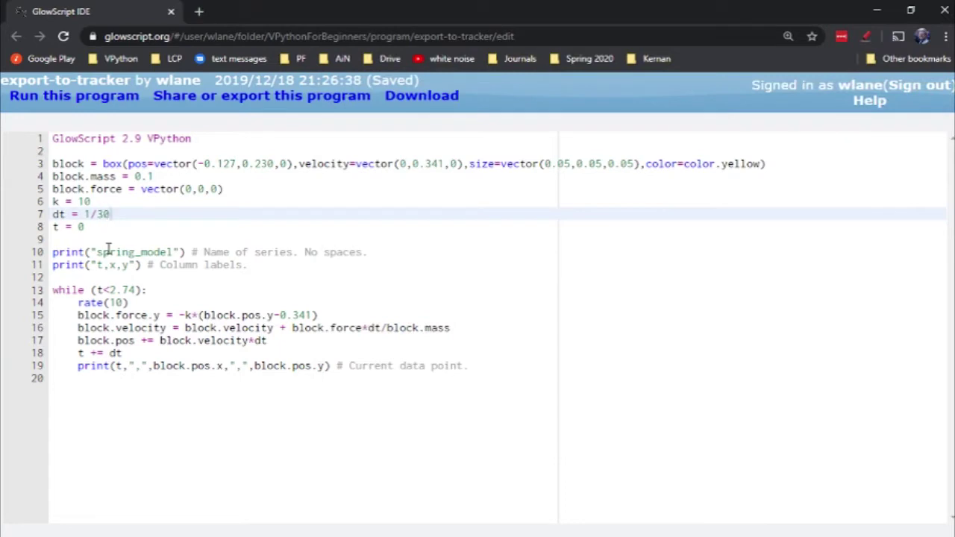
{"action": "left_click", "coordinate": [97, 227]}
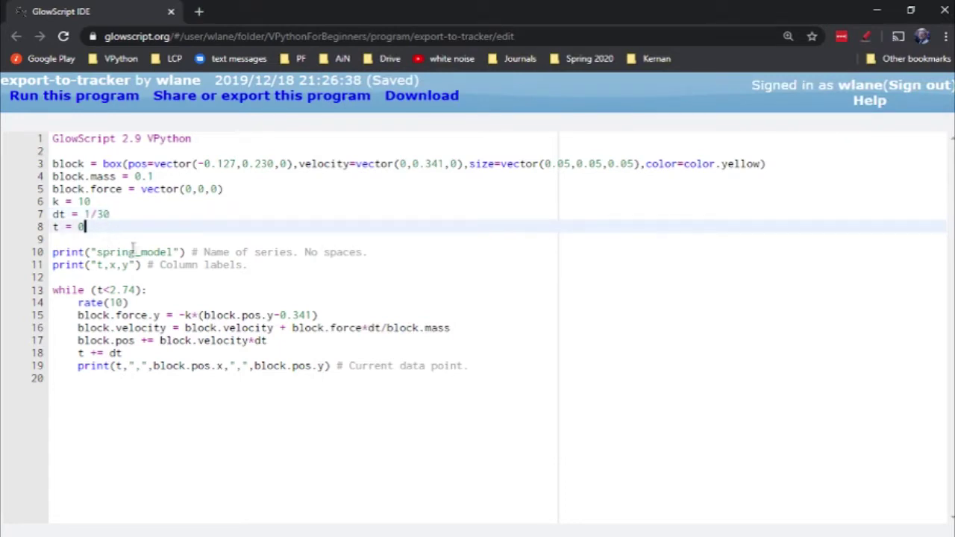
- Examine the print lines for the series name spring_model, its no-spaces comment, and the t,x,y column labels
{"action": "left_click", "coordinate": [50, 254]}
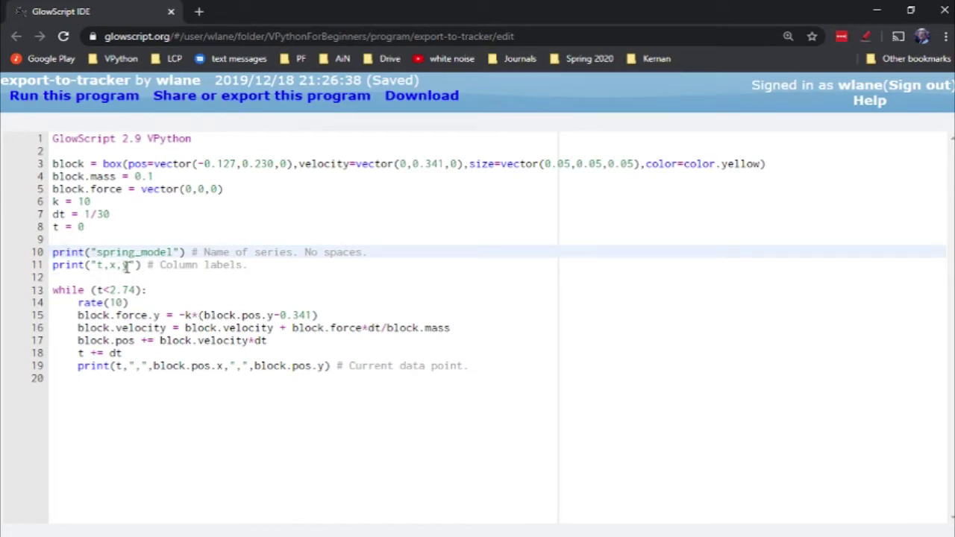
{"action": "left_click_drag", "start_coordinate": [97, 252], "coordinate": [180, 252]}
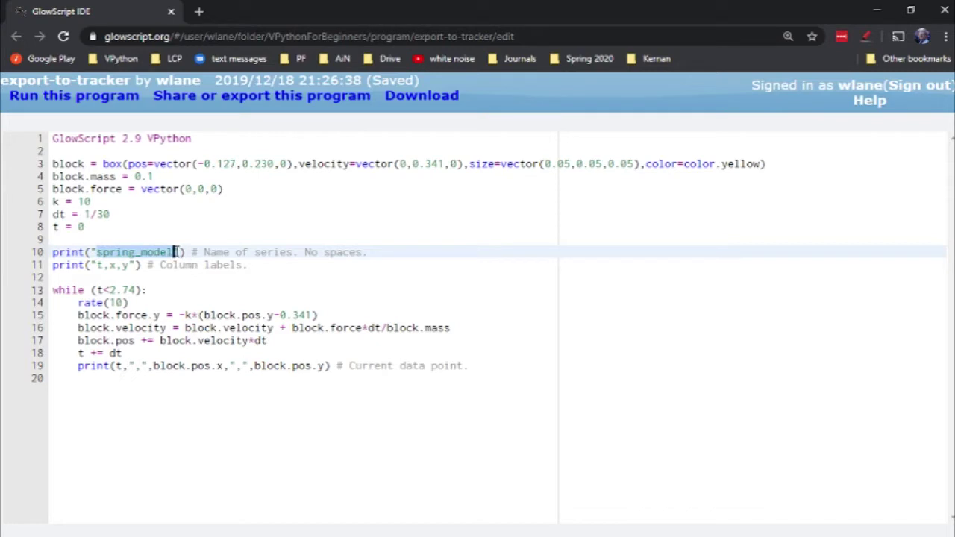
{"action": "left_click", "coordinate": [173, 252]}
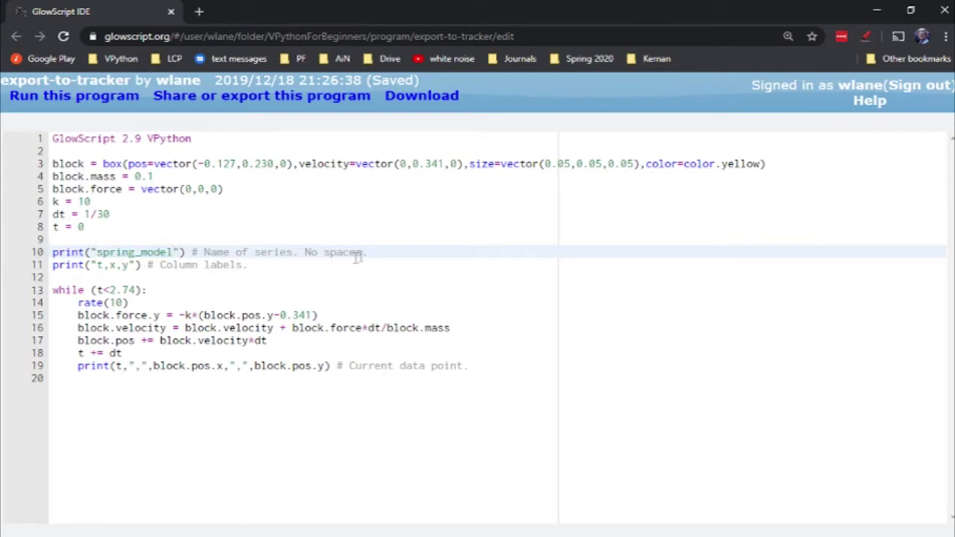
{"action": "left_click_drag", "start_coordinate": [370, 252], "coordinate": [301, 252]}
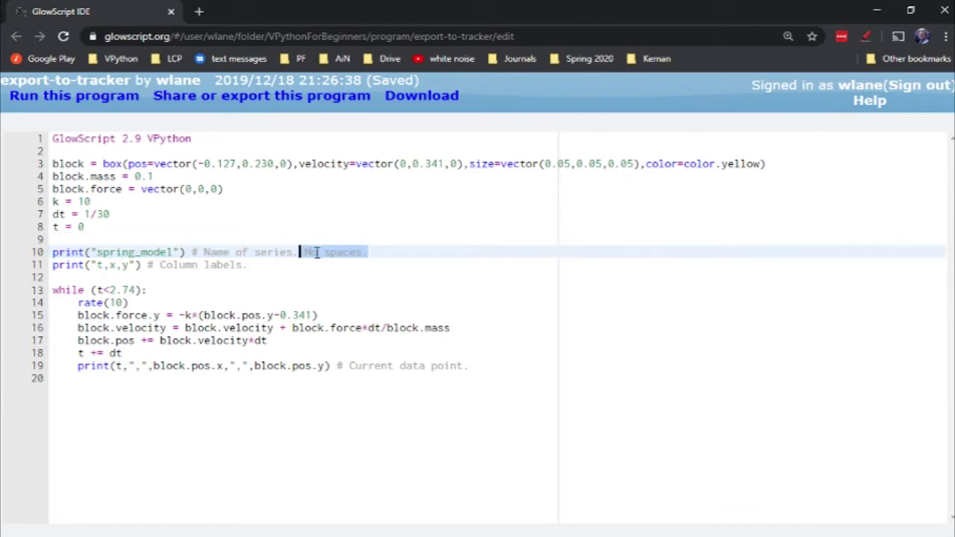
{"action": "left_click", "coordinate": [317, 253]}
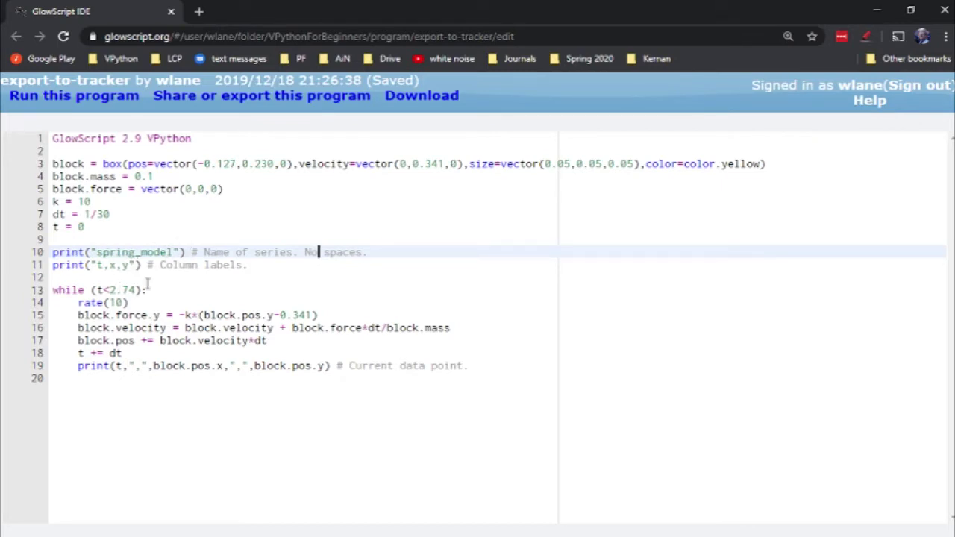
{"action": "left_click", "coordinate": [264, 268]}
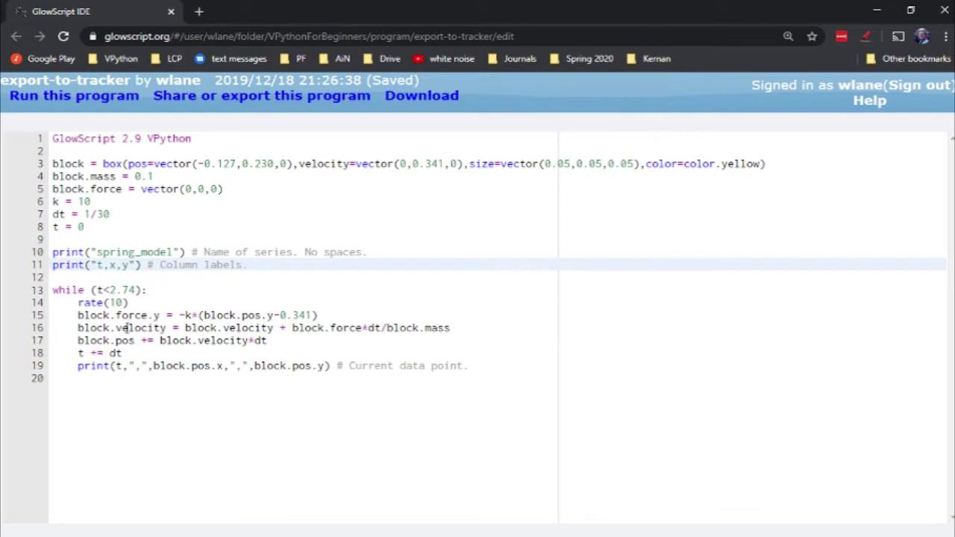
- Compare the while loop's t<2.74 condition with the last time in Tracker's data table and examine the rate line
{"action": "left_click", "coordinate": [99, 279]}
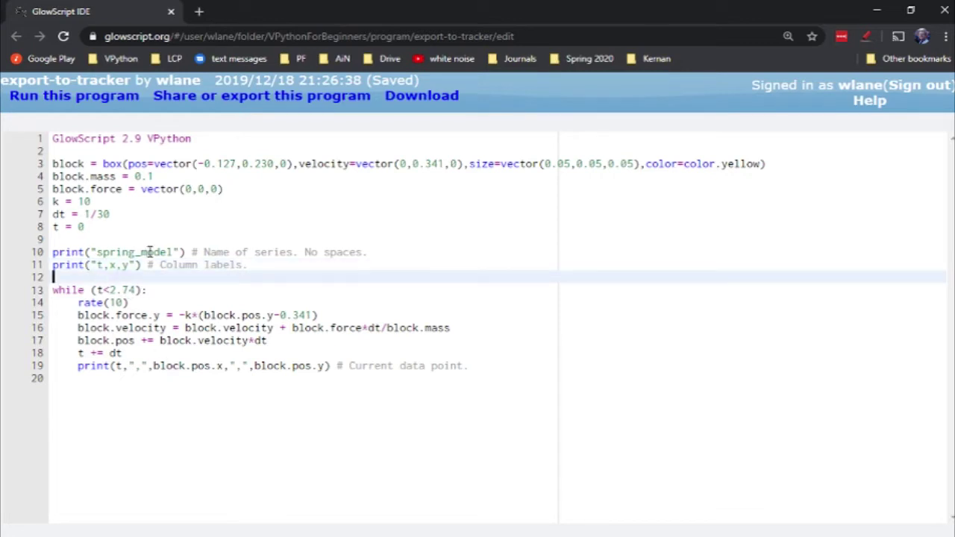
{"action": "key", "text": "Down"}
{"action": "key", "text": "shift+End"}
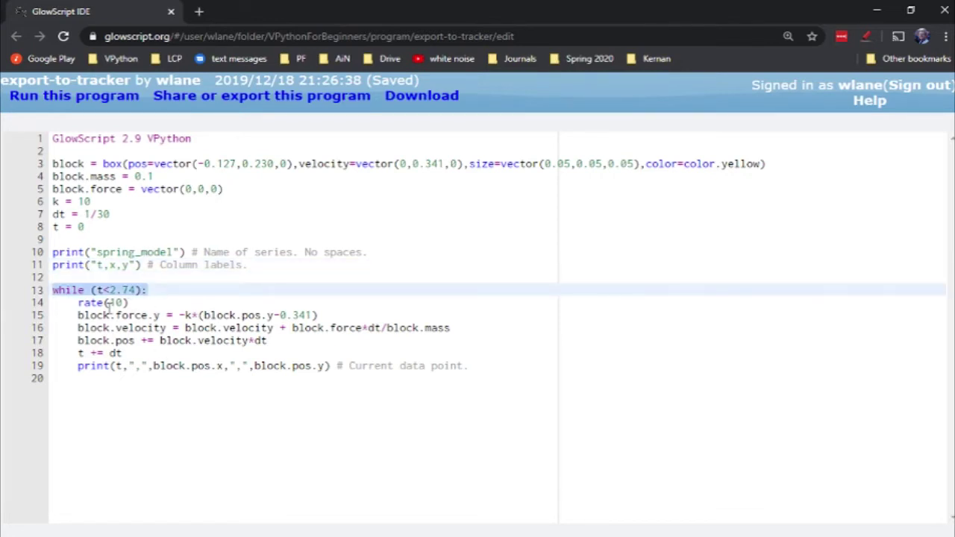
{"action": "key", "text": "alt+Tab"}
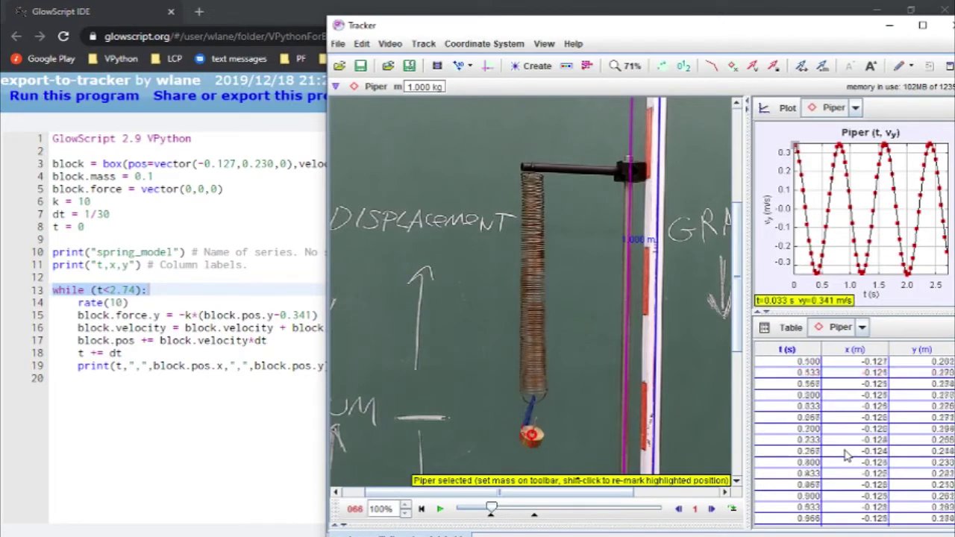
{"action": "scroll", "coordinate": [849, 459], "scroll_direction": "down", "scroll_amount": 20}
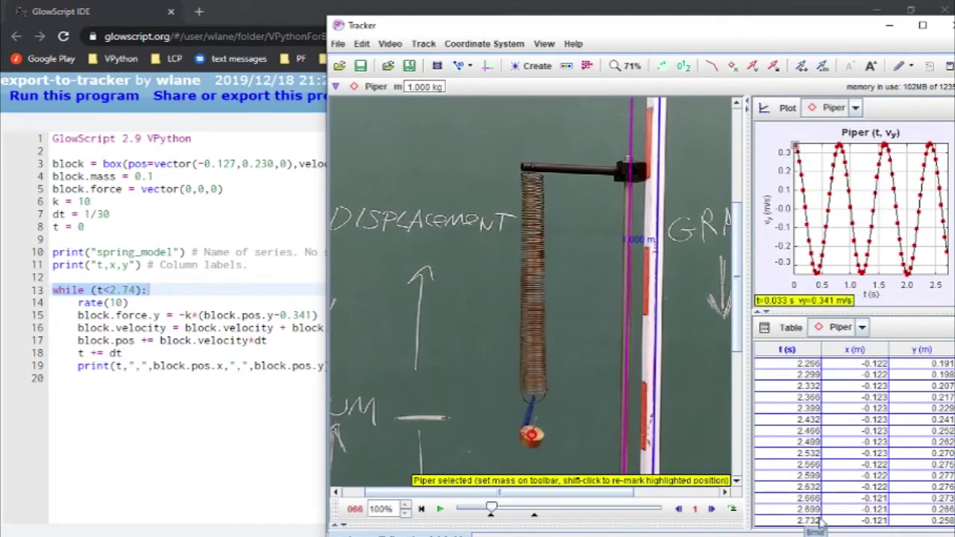
{"action": "left_click", "coordinate": [258, 12]}
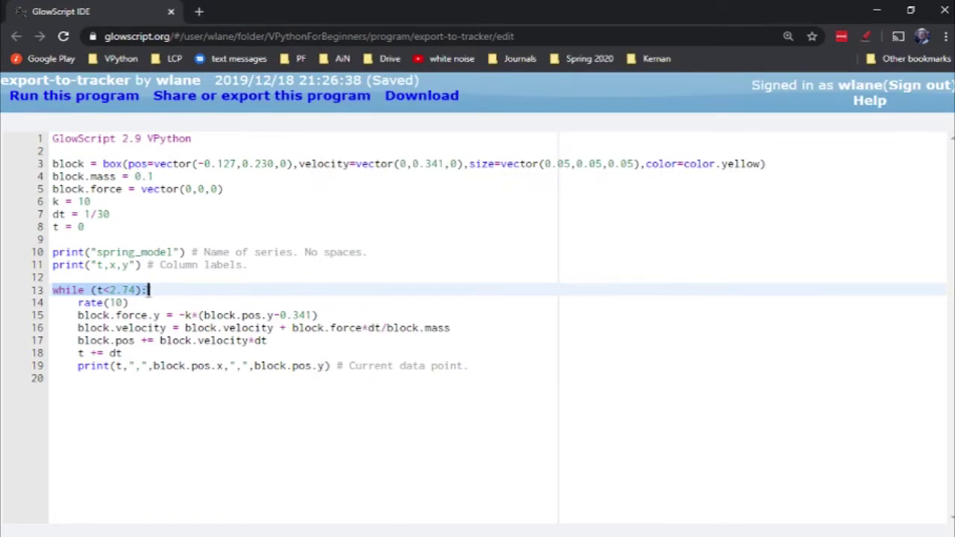
{"action": "left_click", "coordinate": [152, 290]}
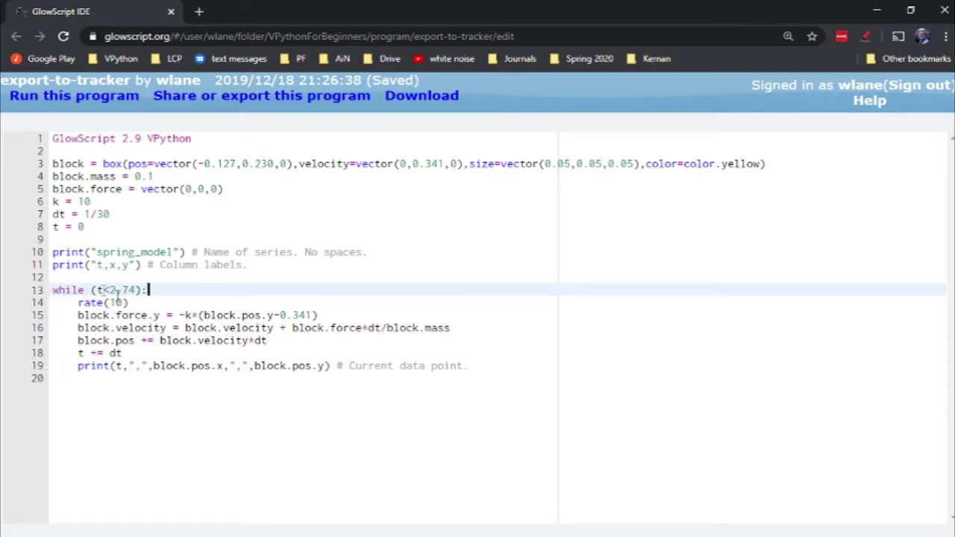
{"action": "left_click", "coordinate": [136, 304]}
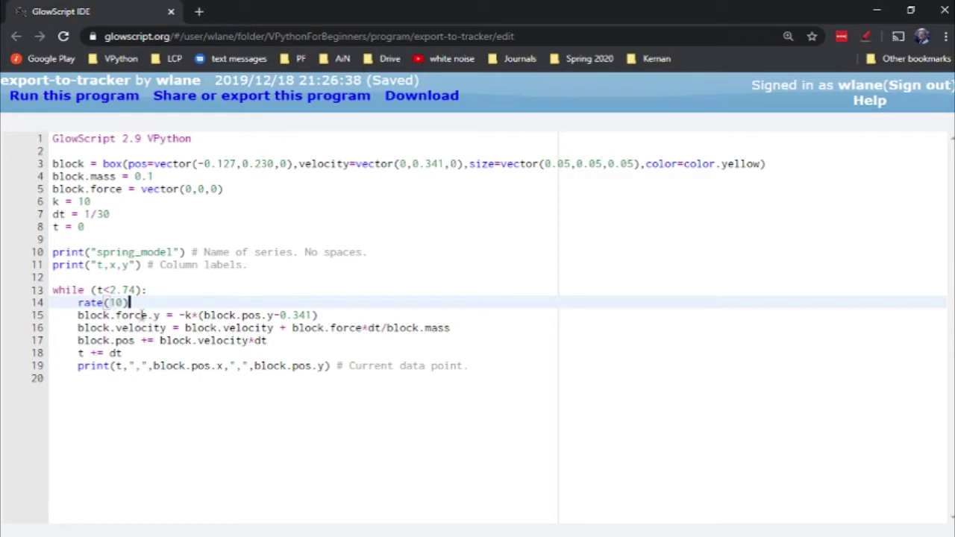
- Plot Piper's position y-component in Tracker and select its first data point to check the equilibrium position in the block.force.y line
{"action": "left_click", "coordinate": [326, 315]}
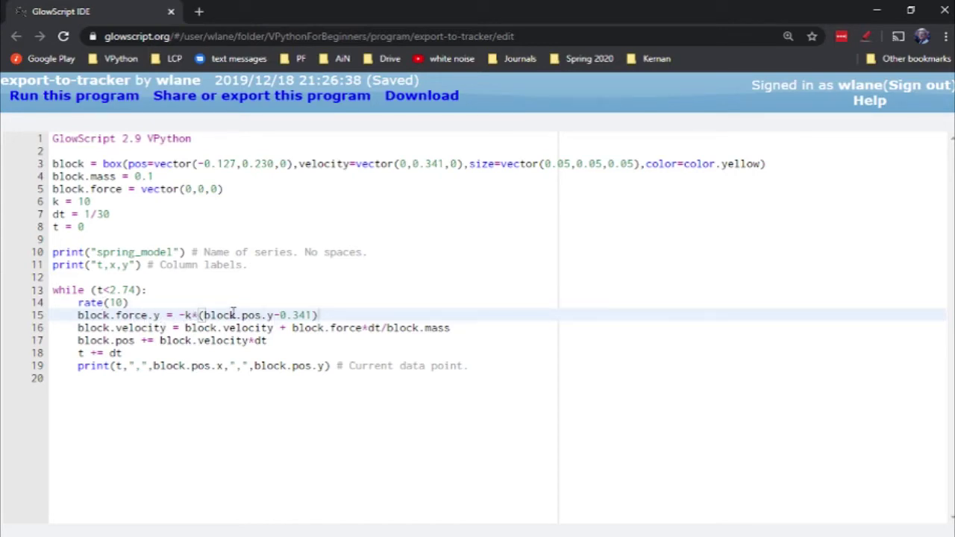
{"action": "left_click_drag", "start_coordinate": [202, 314], "coordinate": [314, 315]}
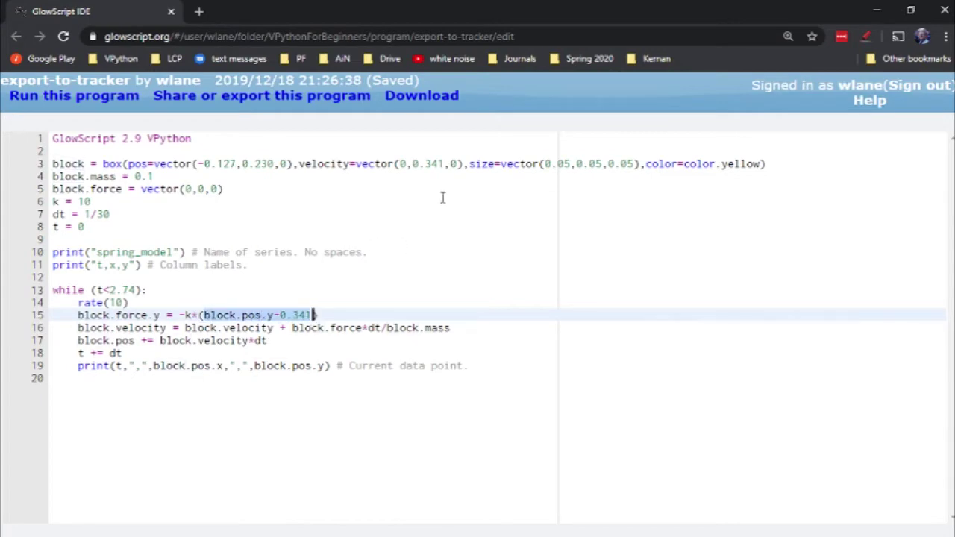
{"action": "key", "text": "alt+Tab"}
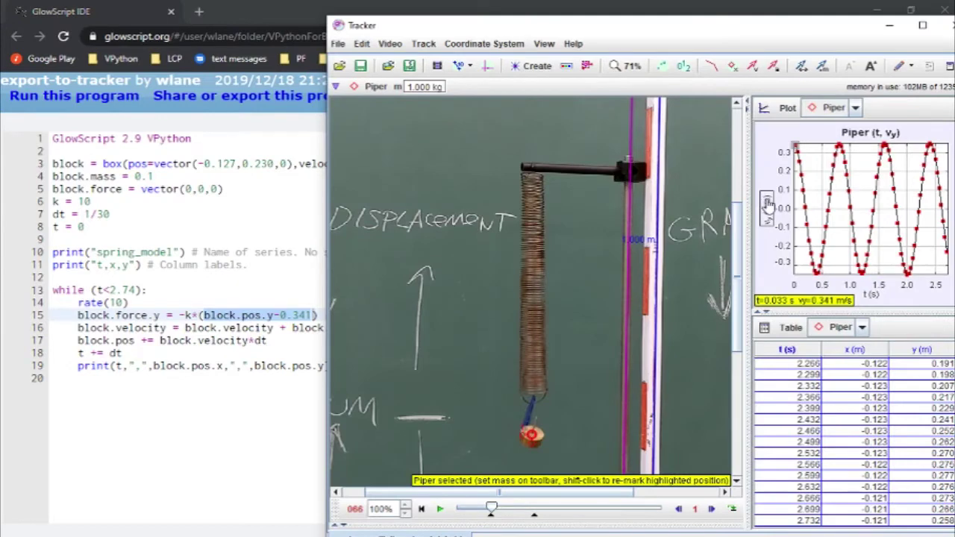
{"action": "left_click", "coordinate": [769, 206]}
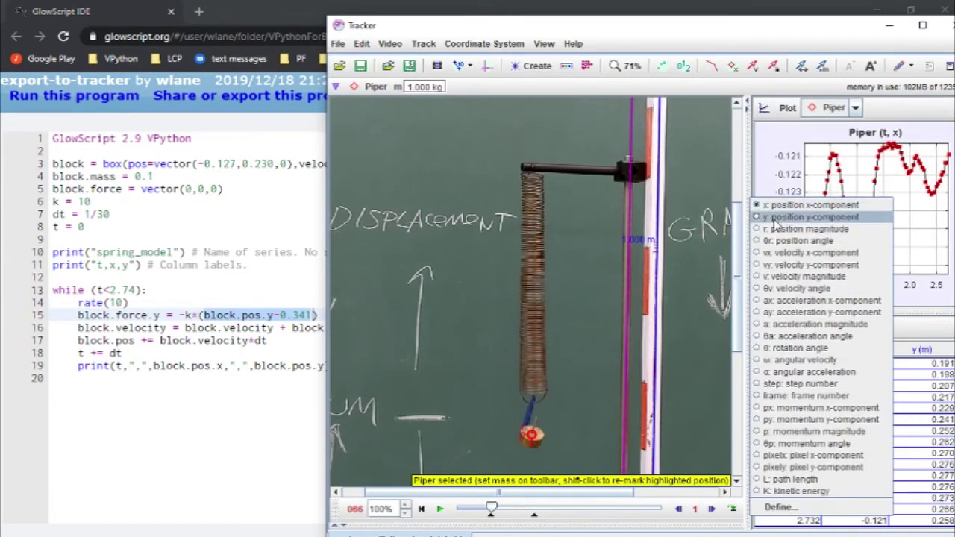
{"action": "left_click", "coordinate": [790, 217]}
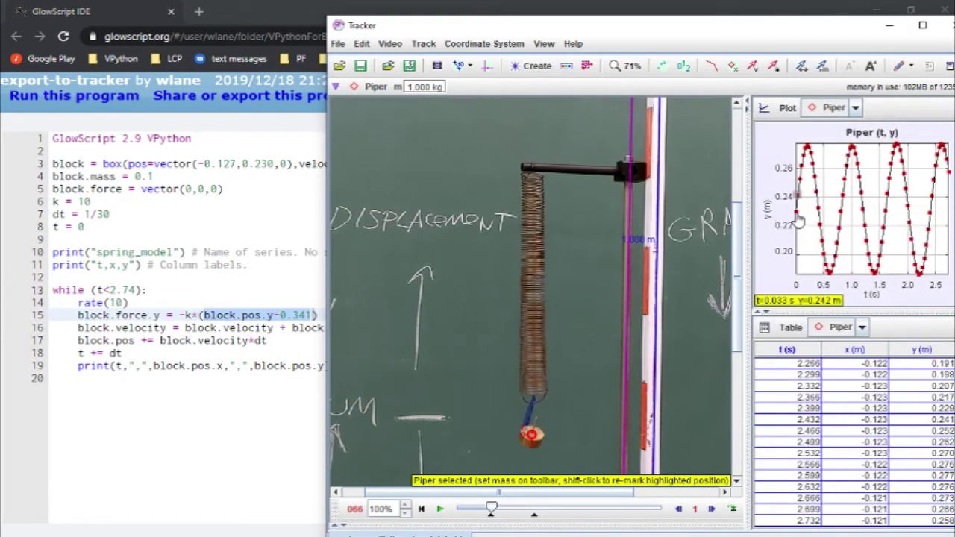
{"action": "left_click", "coordinate": [796, 215]}
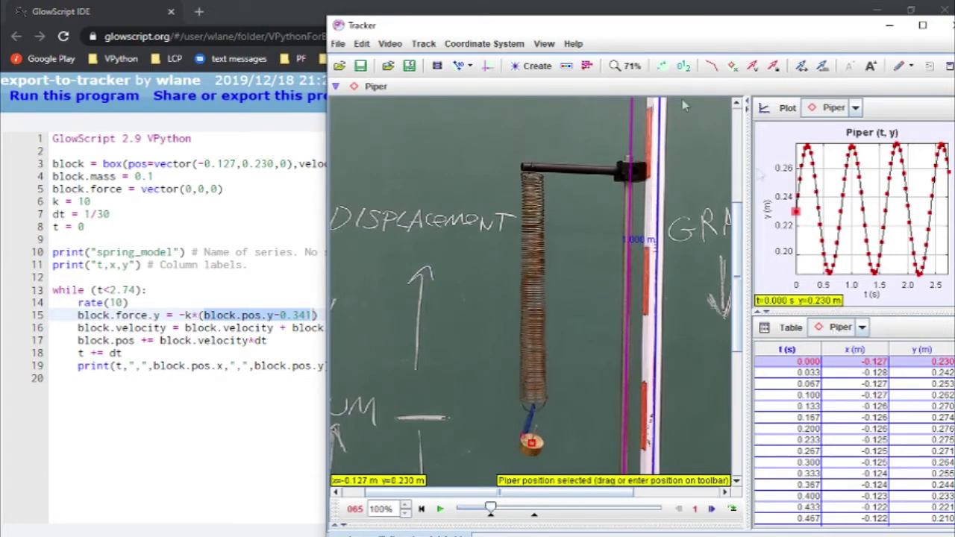
- Set the equilibrium position subtracted from block.pos.y in the GlowScript force line to 0.230 and recheck it against Tracker
{"action": "left_click", "coordinate": [262, 7]}
{"action": "left_click", "coordinate": [314, 315]}
{"action": "key", "text": "shift+Left"}
{"action": "key", "text": "shift+Left"}
{"action": "key", "text": "shift+Left"}
{"action": "type", "text": "2300"}
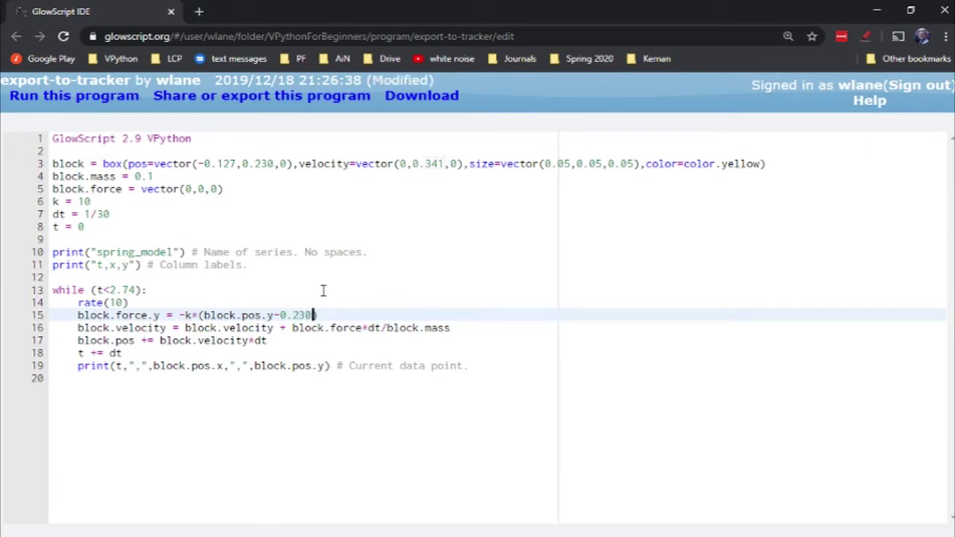
{"action": "key", "text": "alt+Tab"}
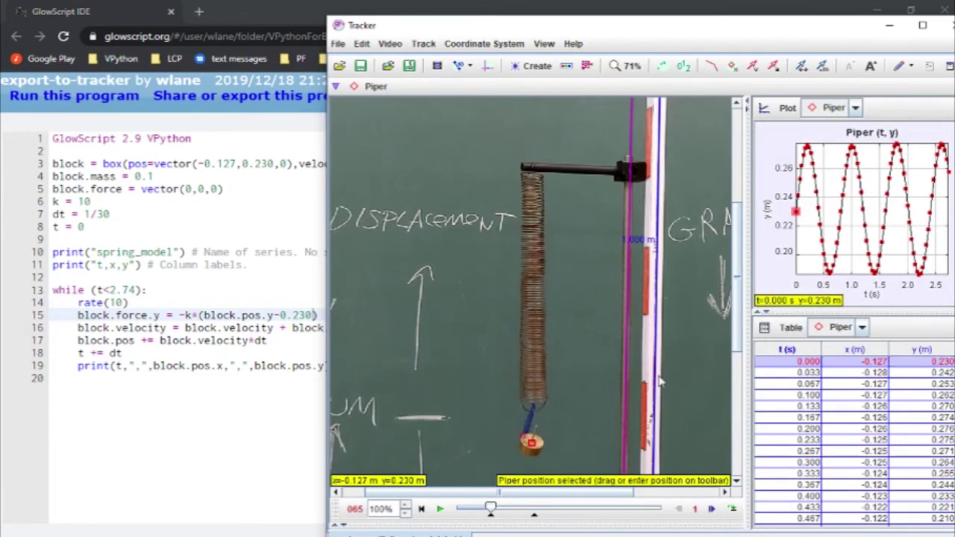
{"action": "key", "text": "alt+Tab"}
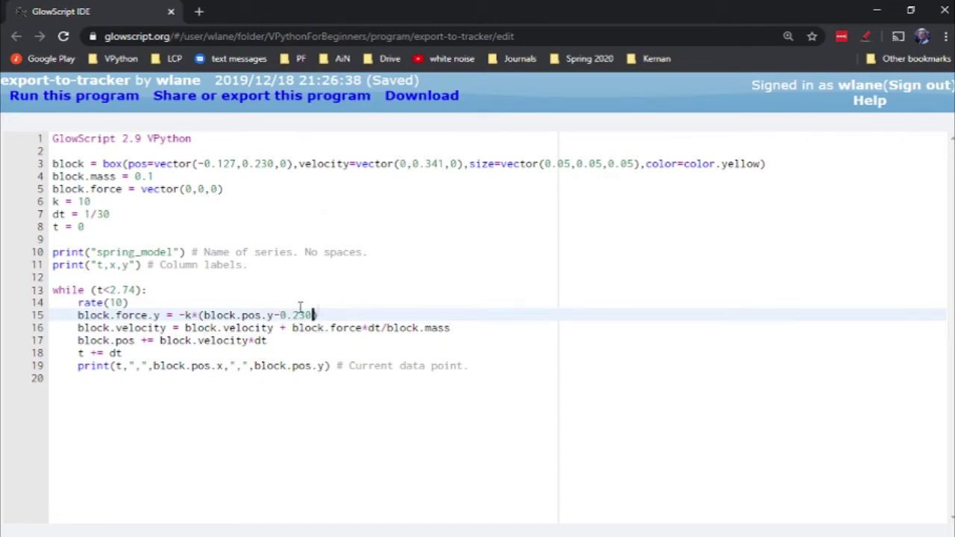
- Examine the velocity, position and time update lines in the while loop, including the block.force*dt/block.mass term
{"action": "left_click", "coordinate": [77, 329]}
{"action": "left_click_drag", "start_coordinate": [185, 328], "coordinate": [276, 328]}
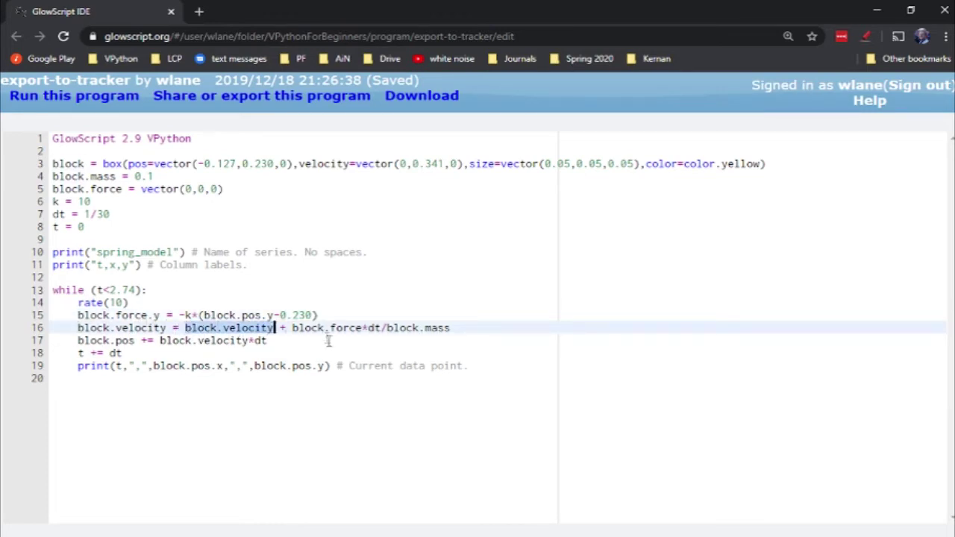
{"action": "left_click_drag", "start_coordinate": [291, 328], "coordinate": [464, 327]}
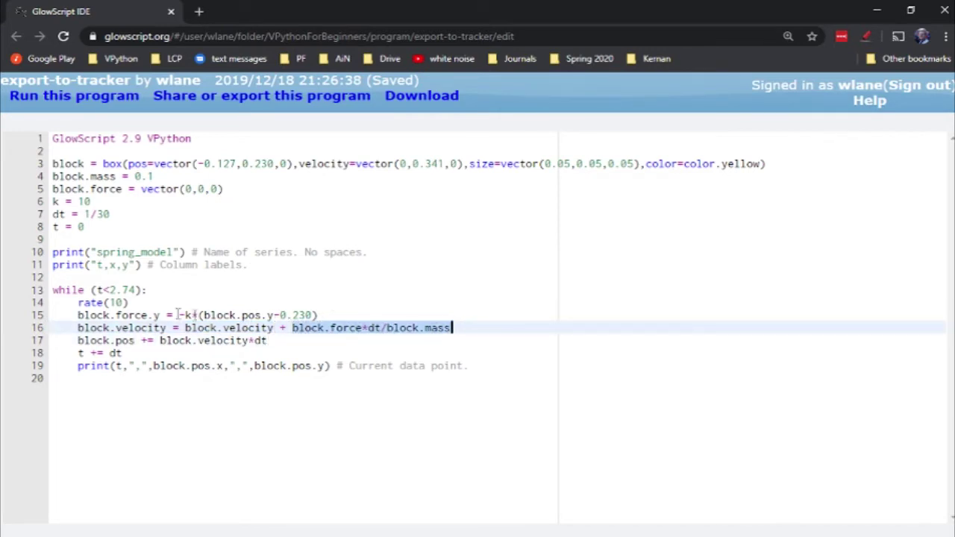
{"action": "double_click", "coordinate": [117, 327]}
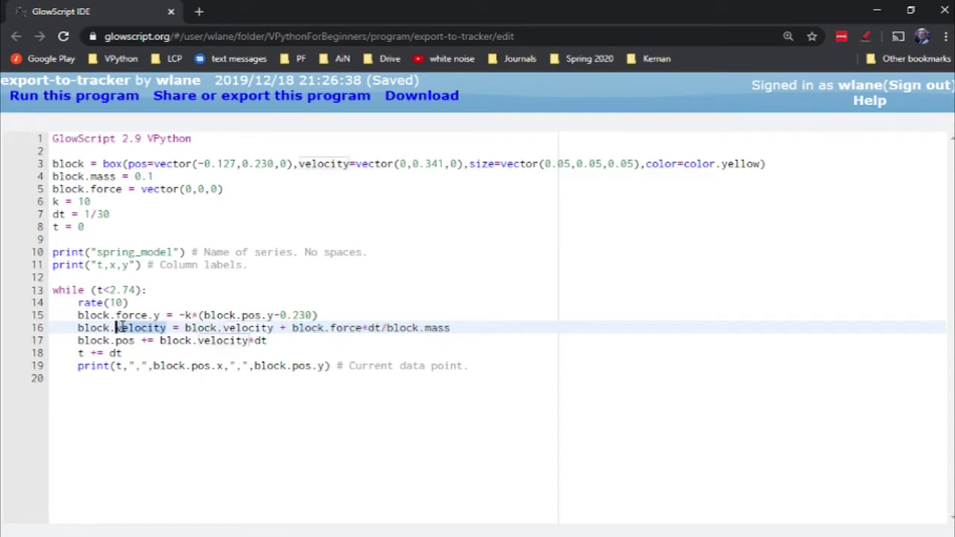
{"action": "left_click", "coordinate": [137, 328]}
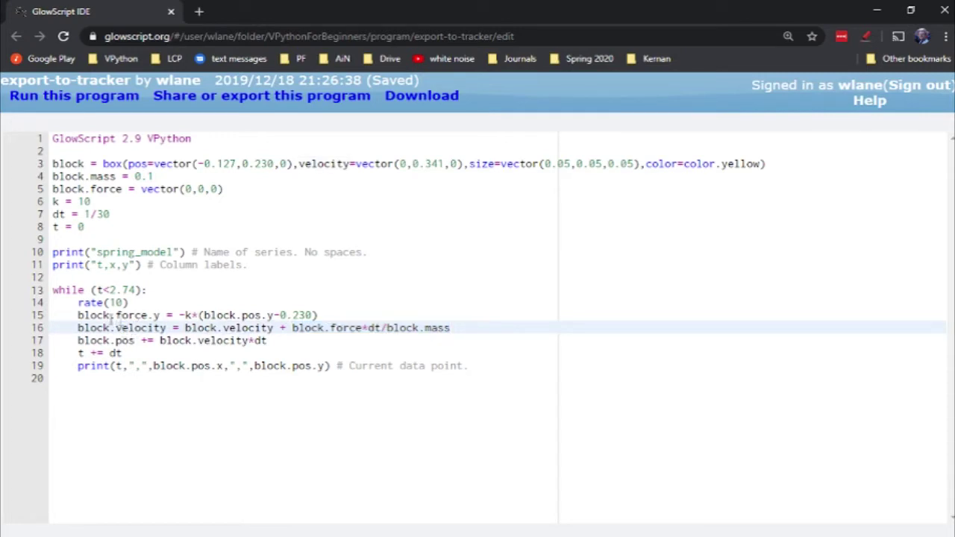
{"action": "left_click", "coordinate": [274, 340]}
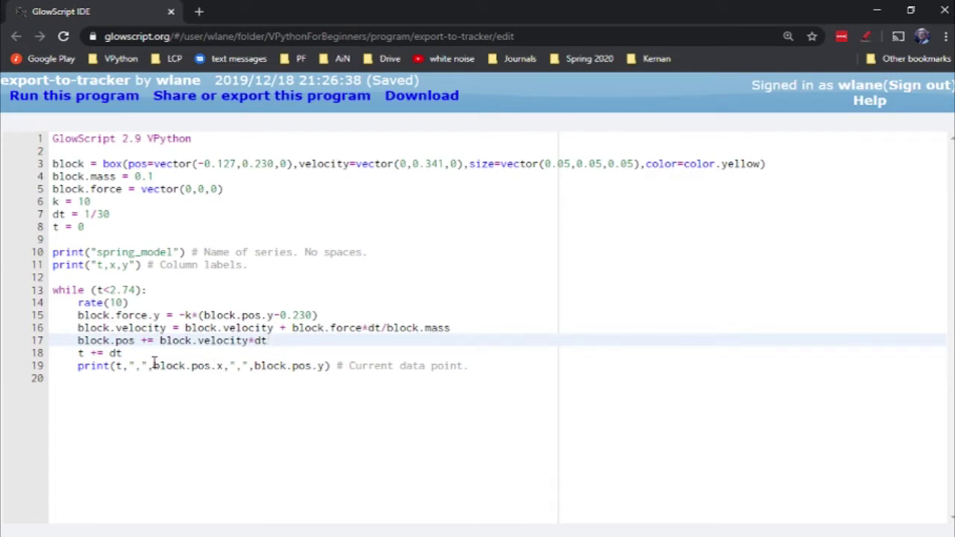
{"action": "left_click", "coordinate": [131, 354]}
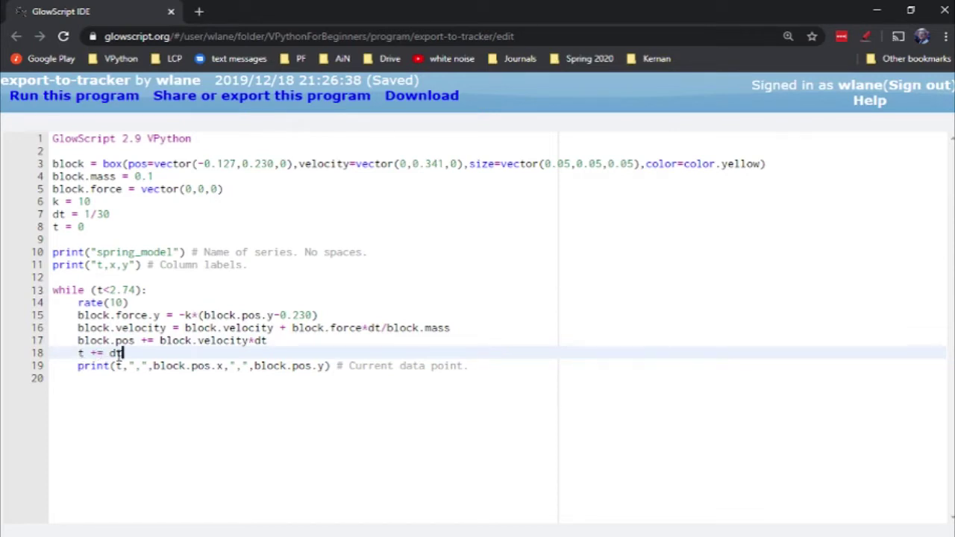
- Check the print line for the current data point and run the spring model program
{"action": "left_click", "coordinate": [67, 365]}
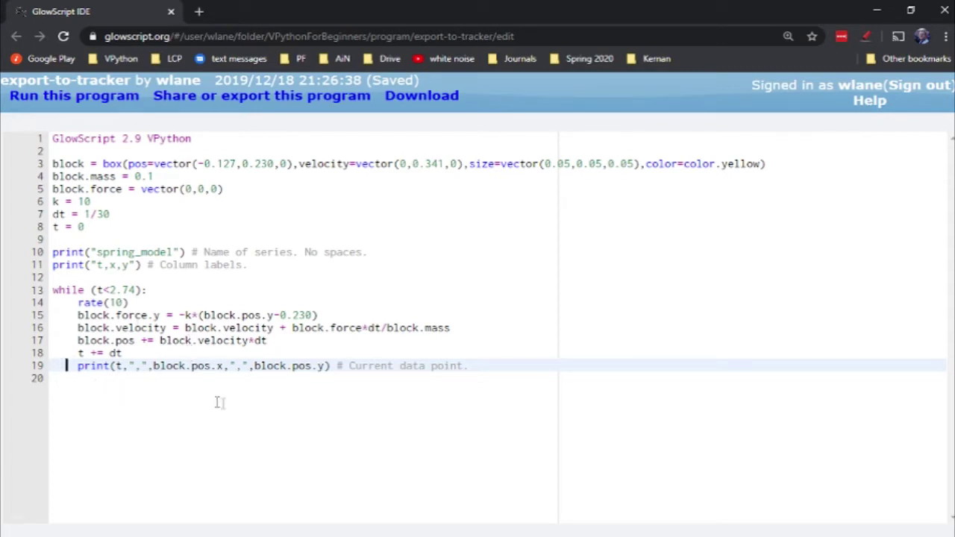
{"action": "left_click", "coordinate": [182, 383]}
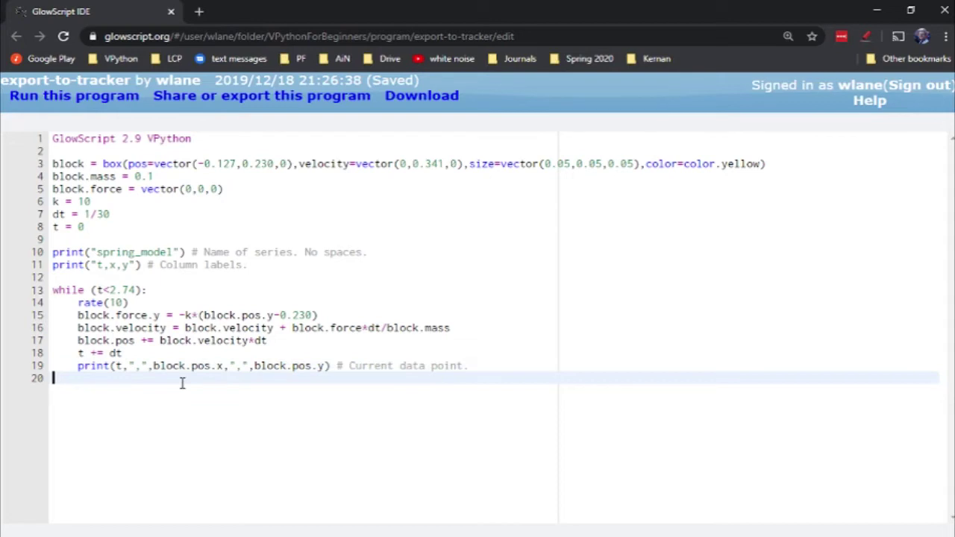
{"action": "key", "text": "ctrl+2"}
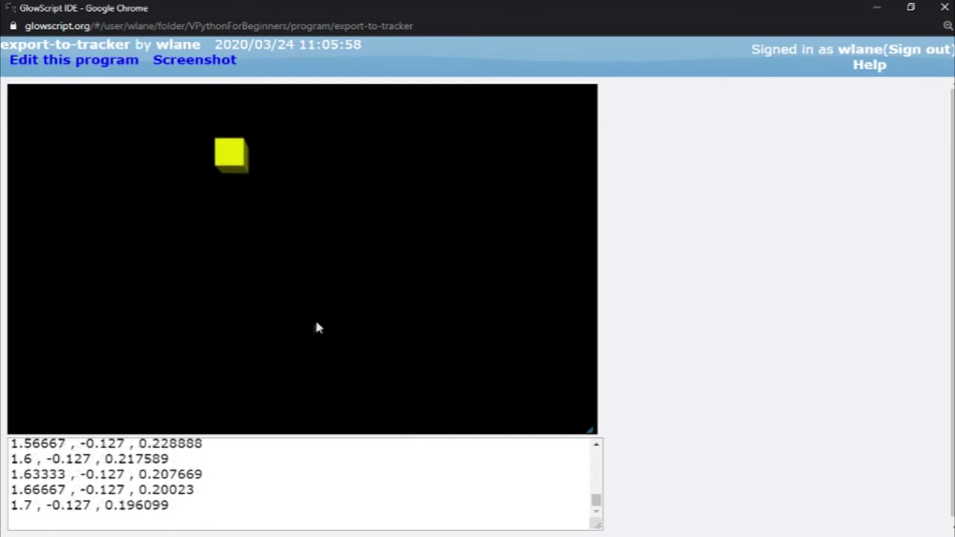
- Switch to Tracker, play the spring video to compare its motion with the model, and rewind it to the clip's start frame
{"action": "key", "text": "alt+Tab"}
{"action": "key", "text": "Tab"}
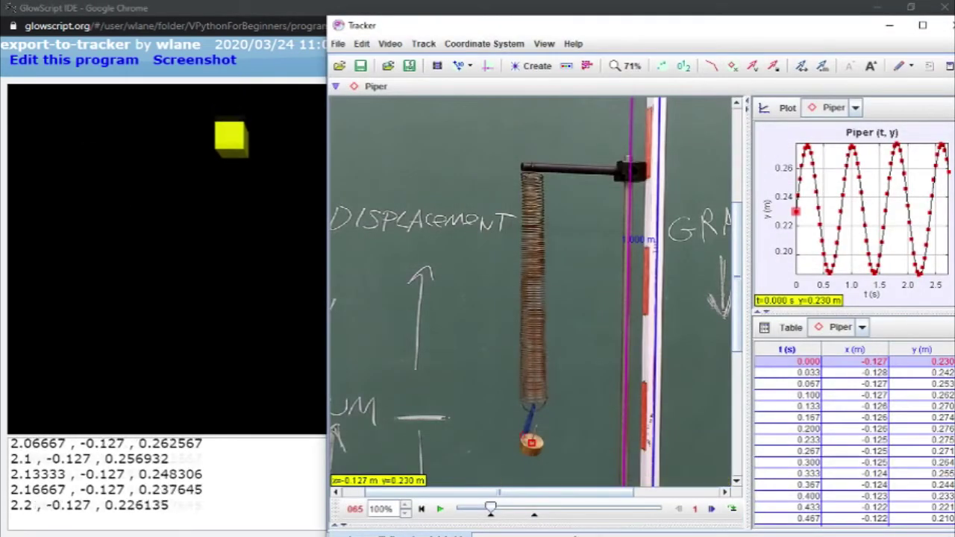
{"action": "left_click", "coordinate": [439, 508]}
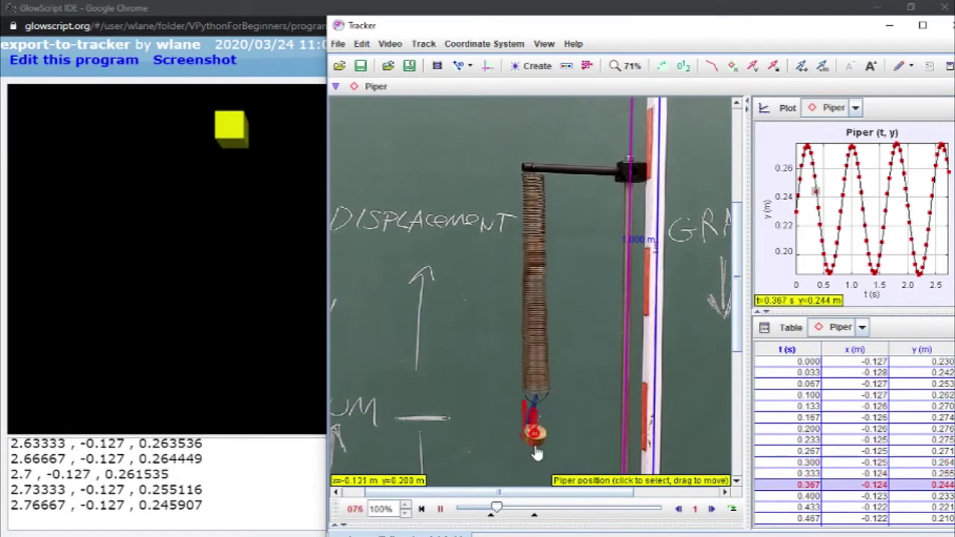
{"action": "left_click", "coordinate": [441, 509]}
{"action": "left_click_drag", "start_coordinate": [501, 512], "coordinate": [490, 512]}
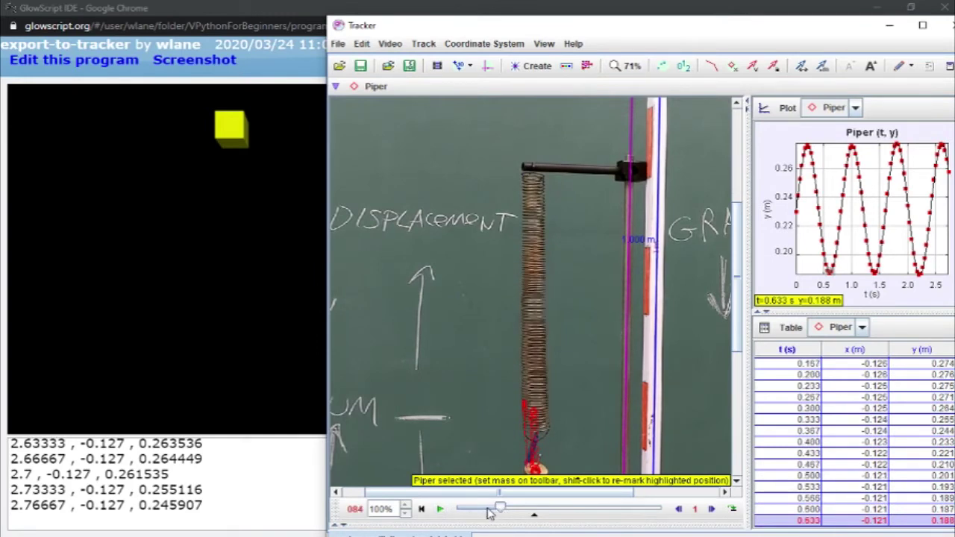
- Return to the GlowScript program, shrink the 3D scene and enlarge the printed output area to show its first lines
{"action": "left_click", "coordinate": [276, 335]}
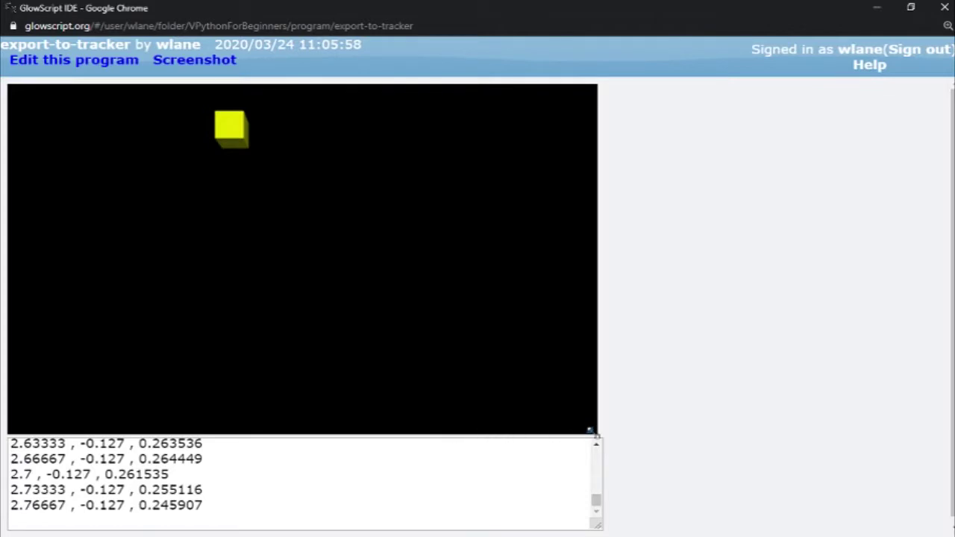
{"action": "left_click_drag", "start_coordinate": [593, 431], "coordinate": [396, 250]}
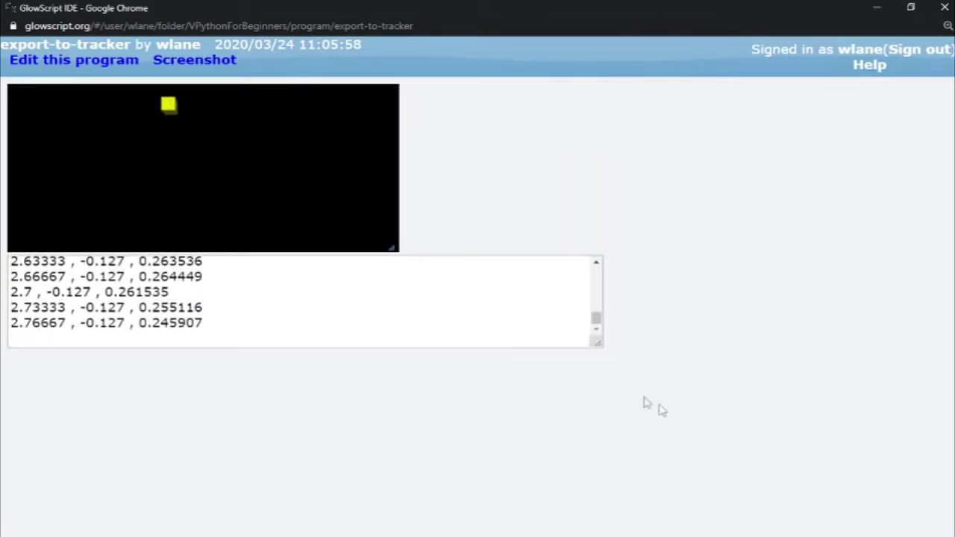
{"action": "left_click_drag", "start_coordinate": [600, 346], "coordinate": [656, 490]}
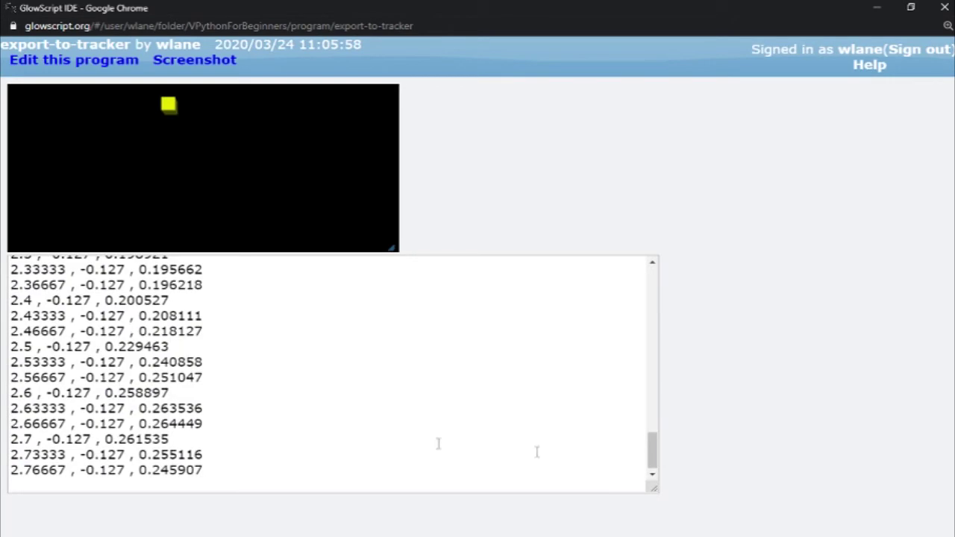
{"action": "scroll", "coordinate": [197, 423], "scroll_direction": "up", "scroll_amount": 15}
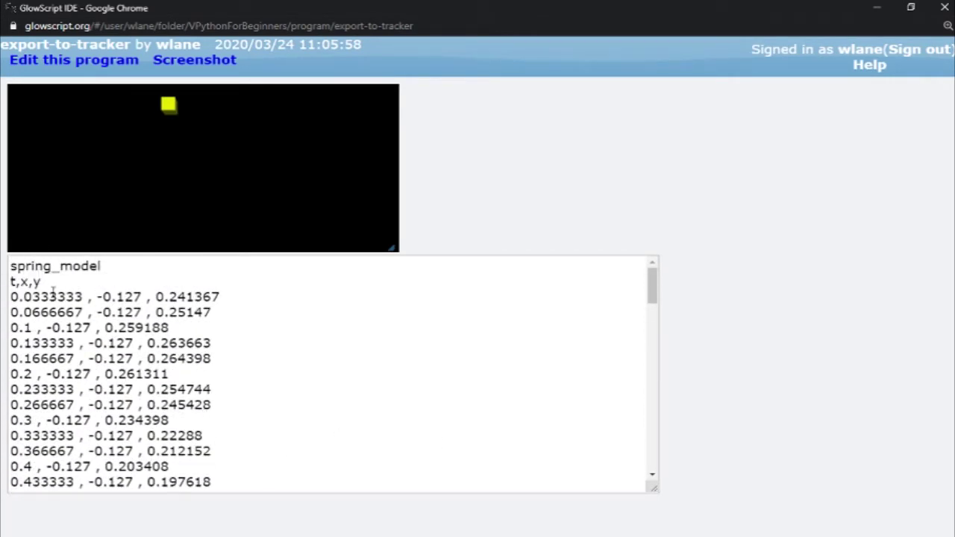
- Examine the first printed data rows beneath the t,x,y header, one time step at a time
{"action": "left_click_drag", "start_coordinate": [10, 298], "coordinate": [239, 302]}
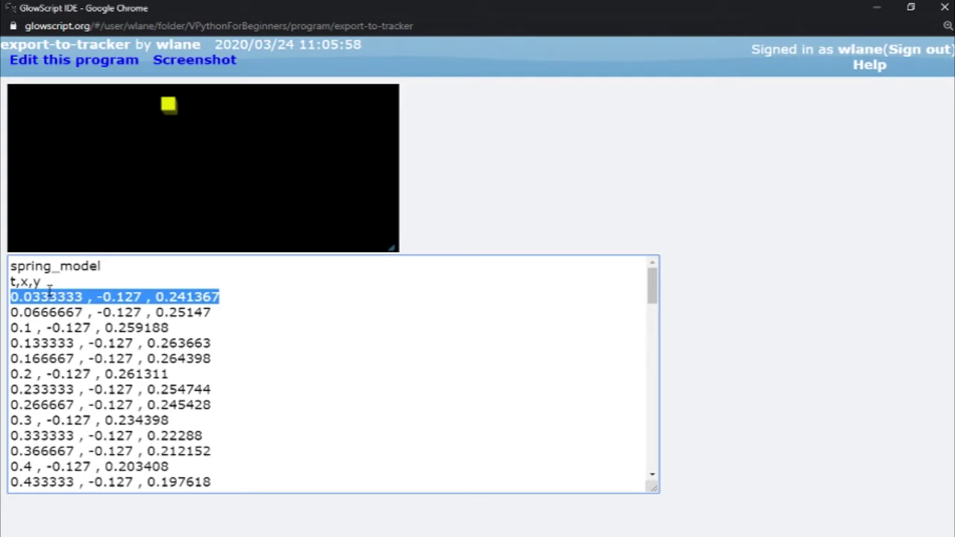
{"action": "left_click_drag", "start_coordinate": [10, 311], "coordinate": [199, 311]}
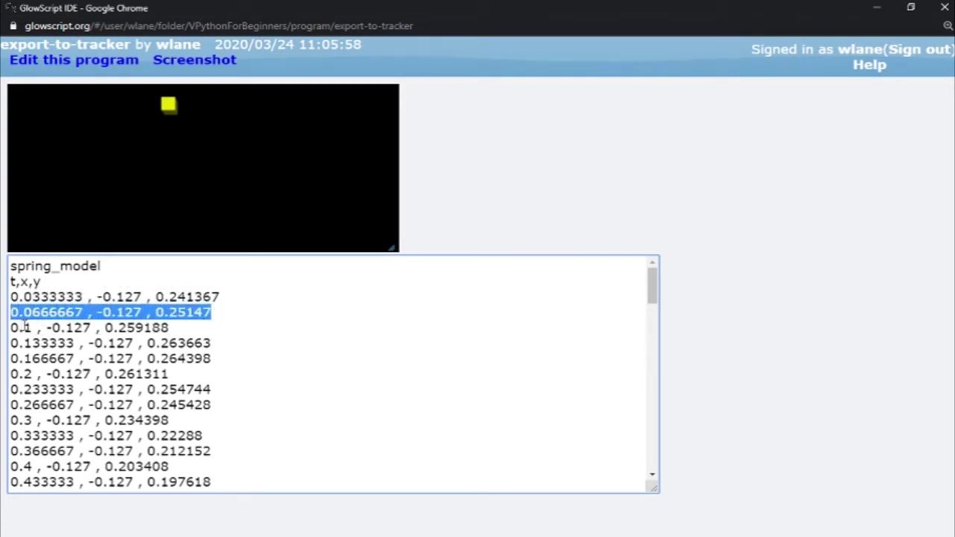
{"action": "left_click_drag", "start_coordinate": [12, 327], "coordinate": [187, 334]}
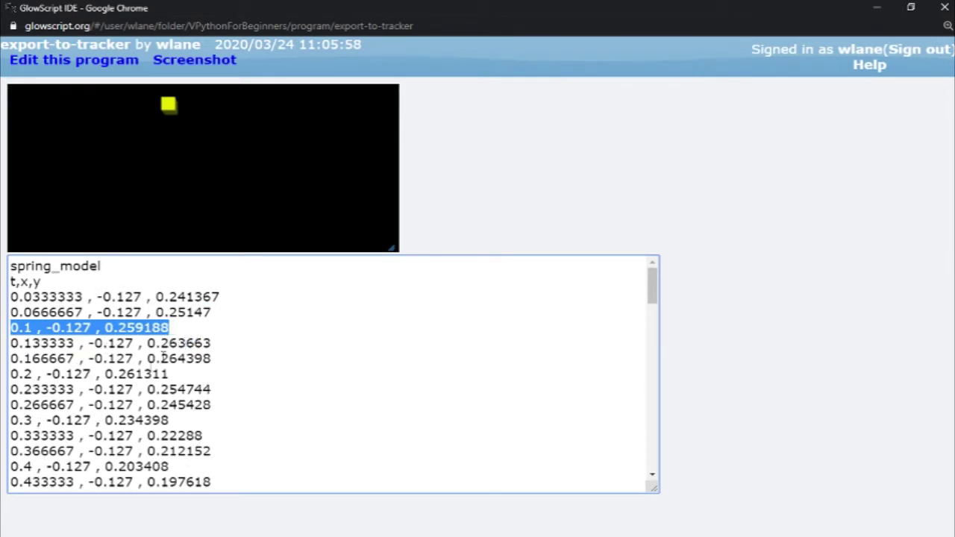
{"action": "left_click_drag", "start_coordinate": [129, 378], "coordinate": [132, 382]}
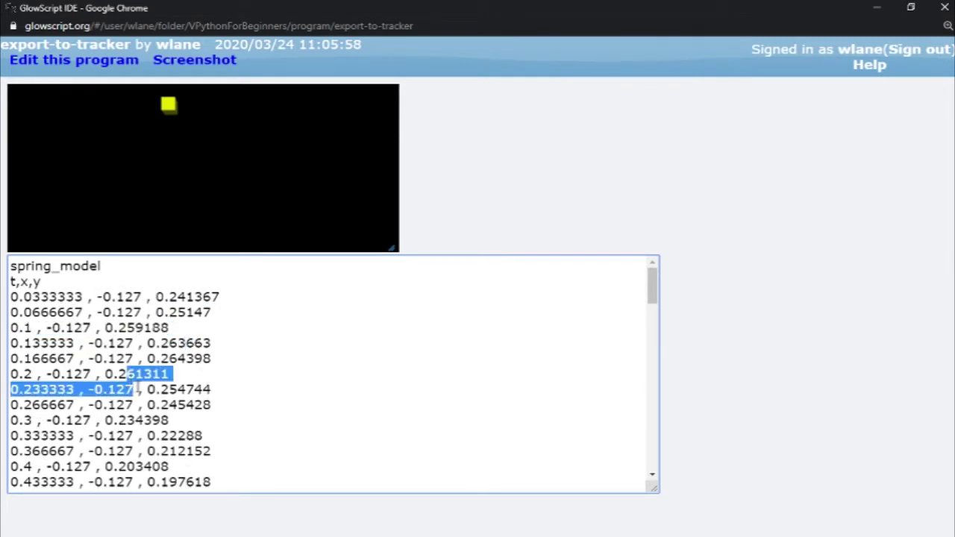
- Copy the entire printed output and paste it into a blank Notepad document
{"action": "key", "text": "ctrl+a"}
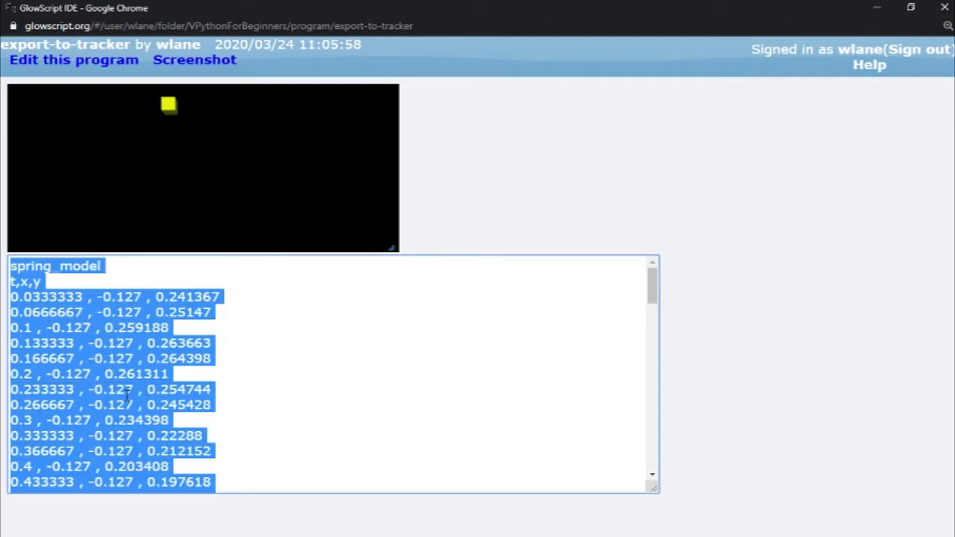
{"action": "key", "text": "alt+Tab"}
{"action": "key", "text": "Tab"}
{"action": "key", "text": "Tab"}
{"action": "key", "text": "Tab"}
{"action": "key", "text": "Escape"}
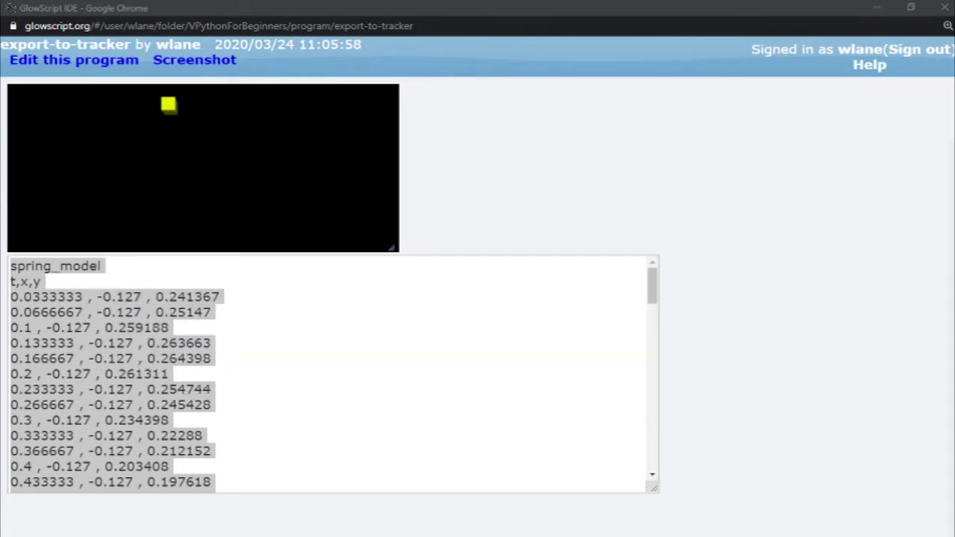
{"action": "key", "text": "alt+Tab"}
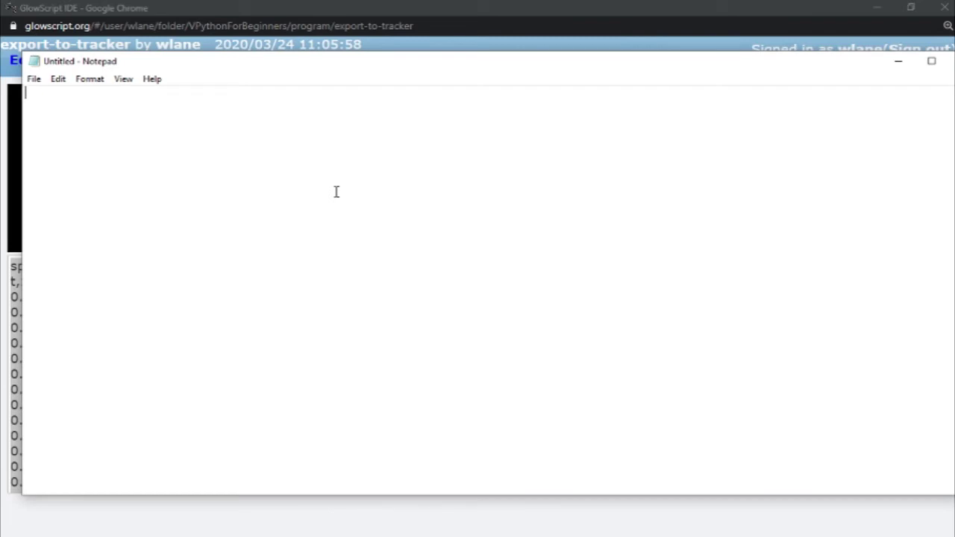
{"action": "key", "text": "ctrl+v"}
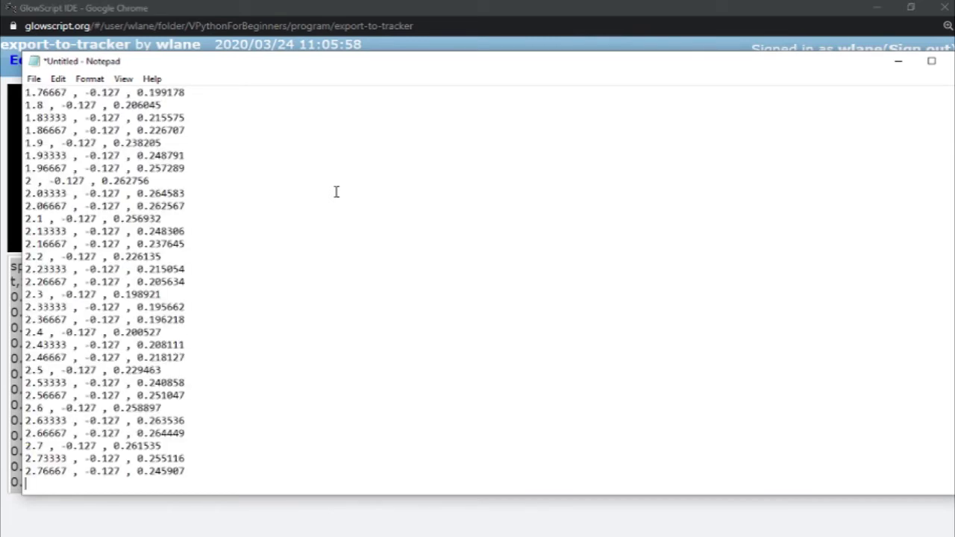
{"action": "key", "text": "ctrl+Home"}
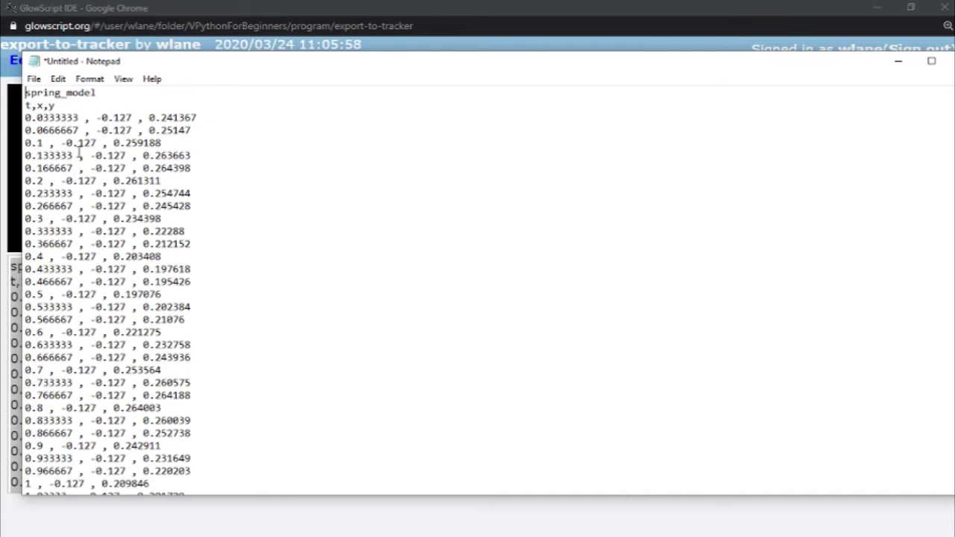
- Save the Notepad document as spring_input.txt in the Tracker for Beginners folder, replacing the existing file
{"action": "left_click", "coordinate": [33, 78]}
{"action": "left_click", "coordinate": [57, 141]}
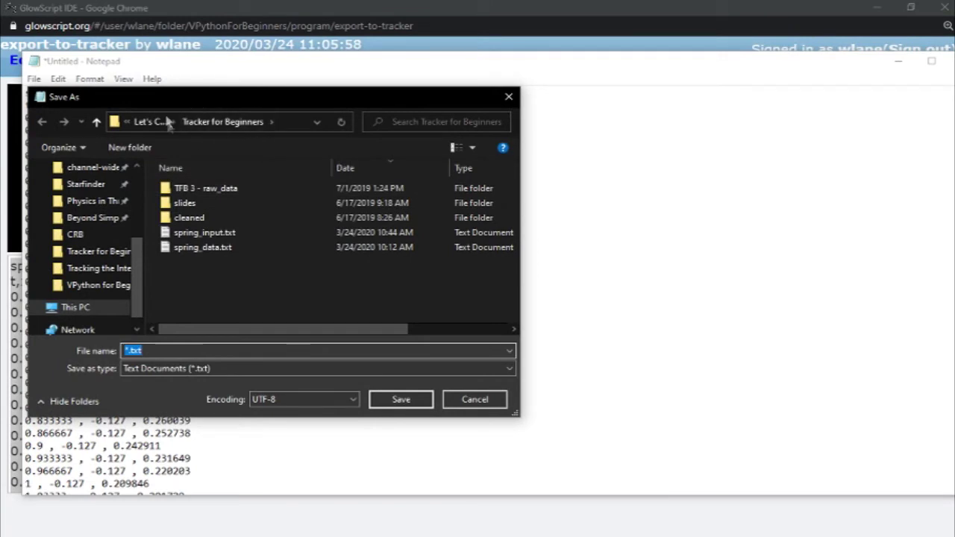
{"action": "left_click", "coordinate": [316, 123]}
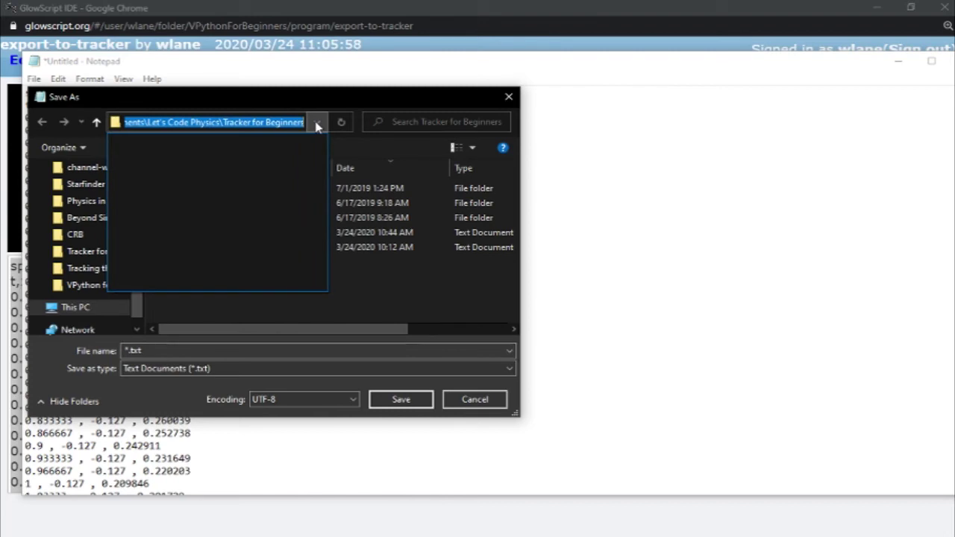
{"action": "left_click", "coordinate": [317, 123]}
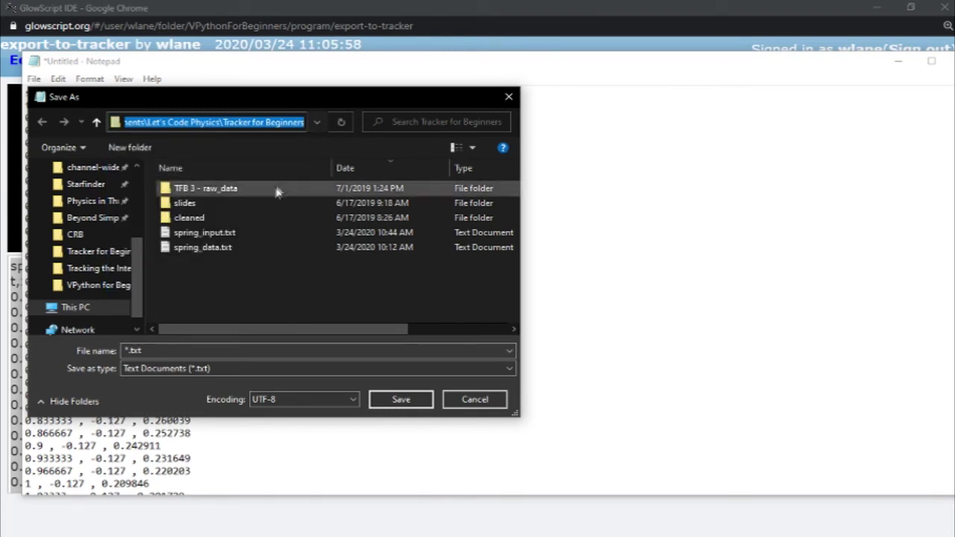
{"action": "left_click", "coordinate": [191, 349]}
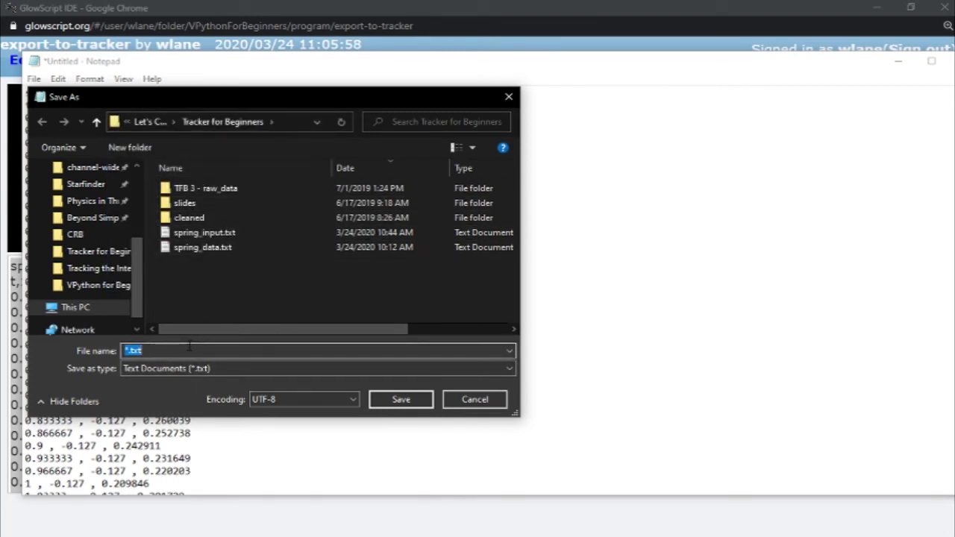
{"action": "key", "text": "Home"}
{"action": "key", "text": "Delete"}
{"action": "type", "text": "spring_input"}
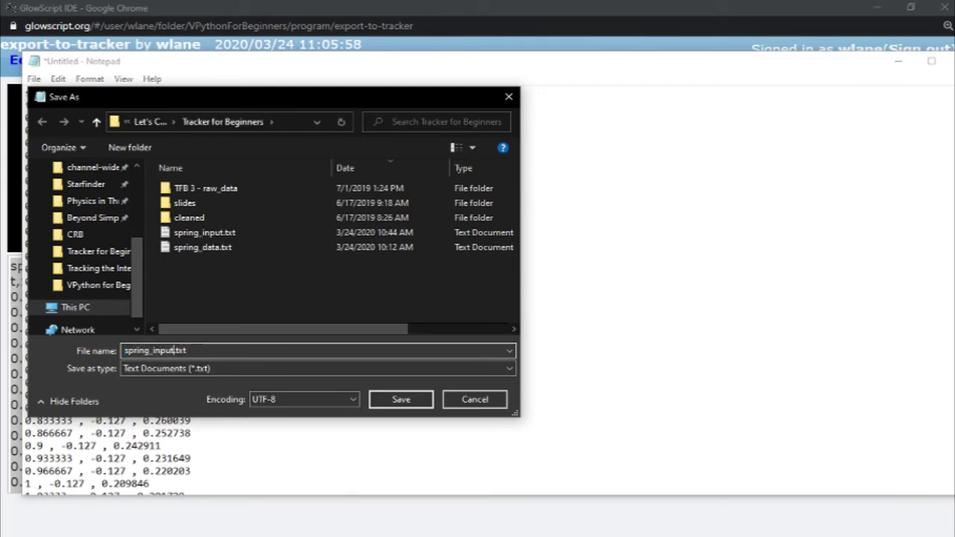
{"action": "left_click", "coordinate": [381, 402]}
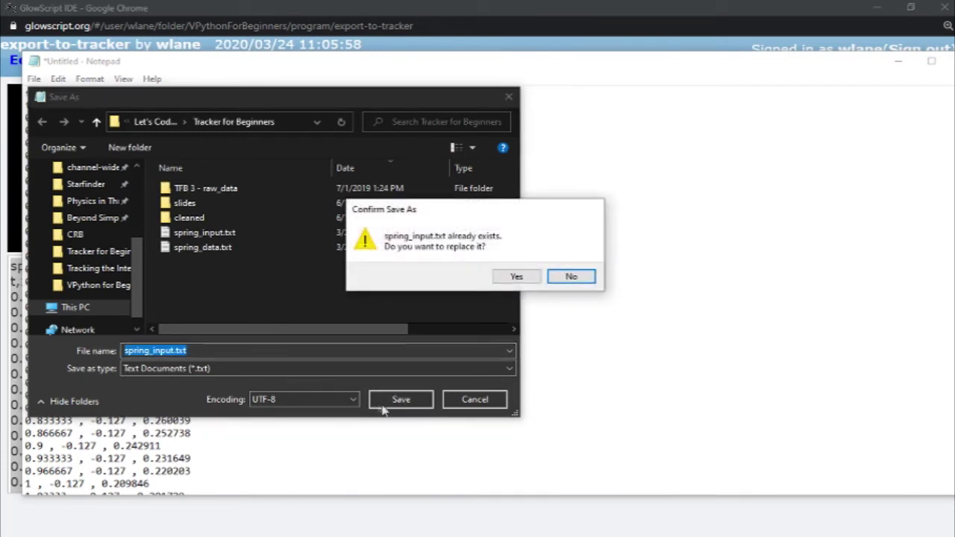
{"action": "left_click", "coordinate": [516, 276]}
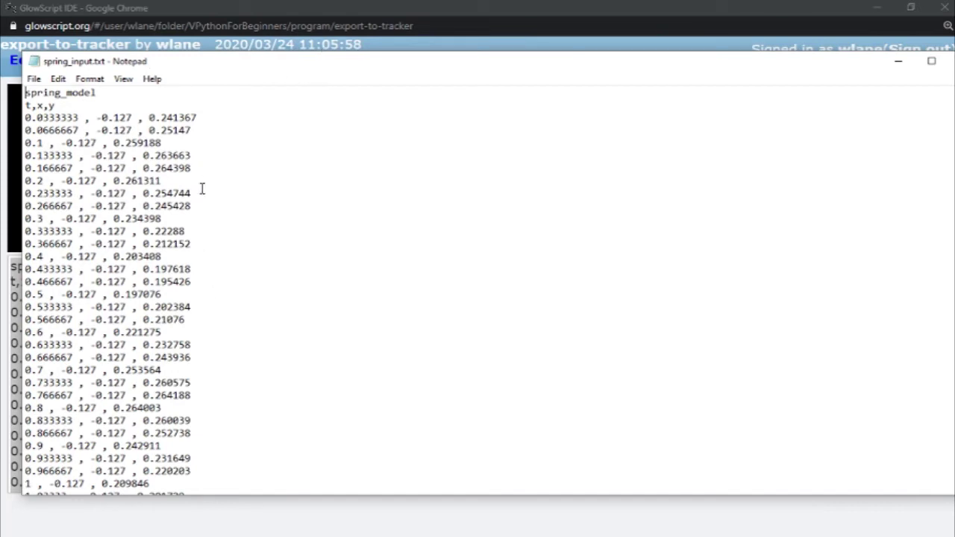
- Arrange the Notepad and Tracker windows side by side so the data file stays visible next to Tracker
{"action": "left_click_drag", "start_coordinate": [322, 61], "coordinate": [583, 63]}
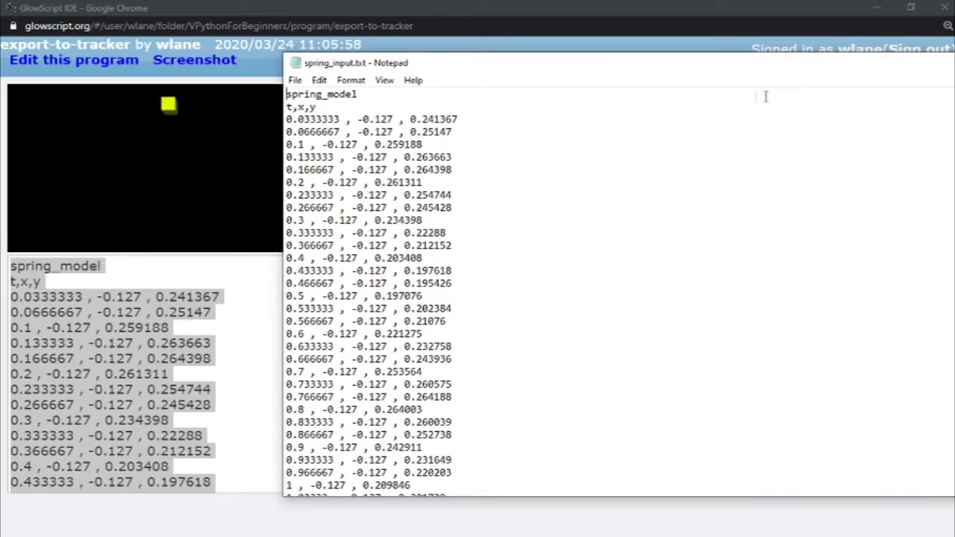
{"action": "left_click_drag", "start_coordinate": [545, 64], "coordinate": [835, 104]}
{"action": "left_click_drag", "start_coordinate": [746, 108], "coordinate": [880, 115]}
{"action": "key", "text": "alt+Tab"}
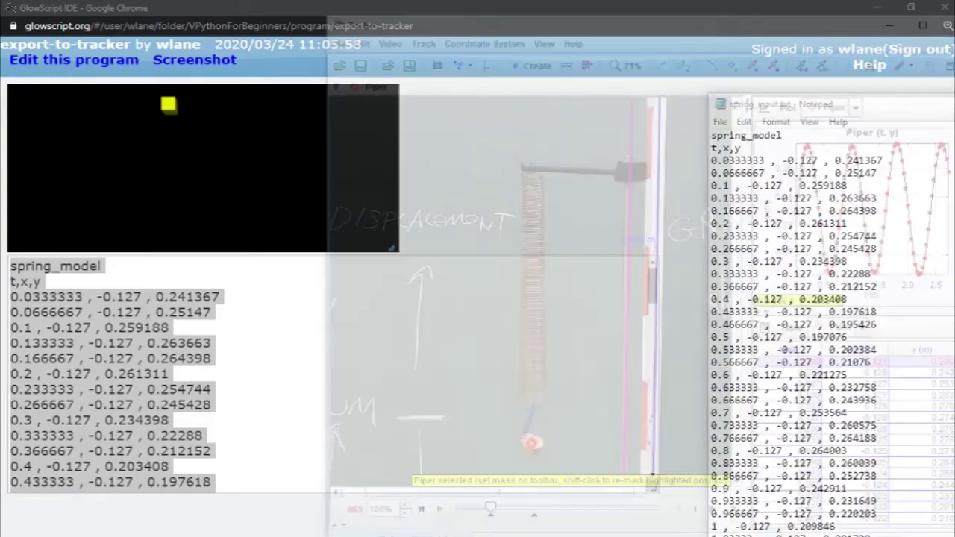
{"action": "left_click_drag", "start_coordinate": [704, 7], "coordinate": [405, 9]}
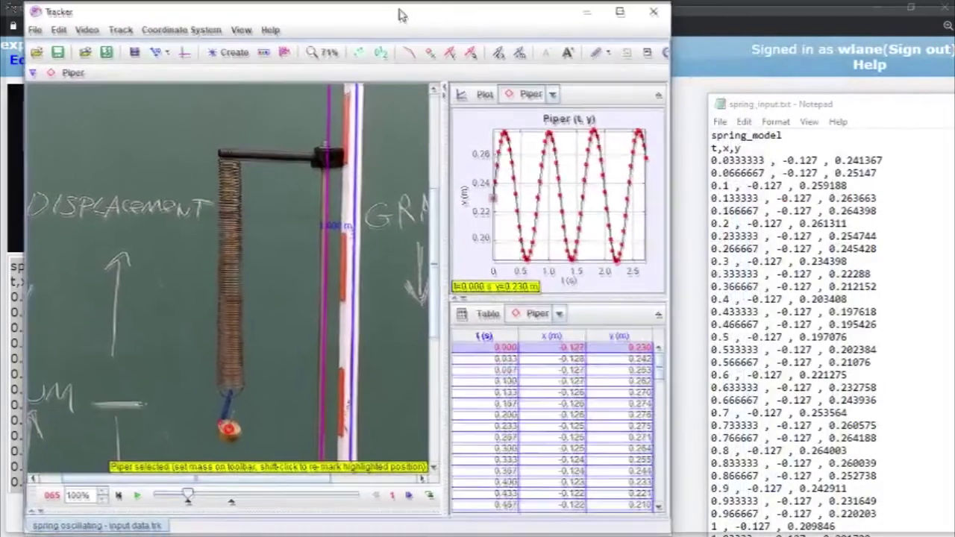
{"action": "double_click", "coordinate": [405, 9]}
{"action": "left_click_drag", "start_coordinate": [296, 13], "coordinate": [317, 12]}
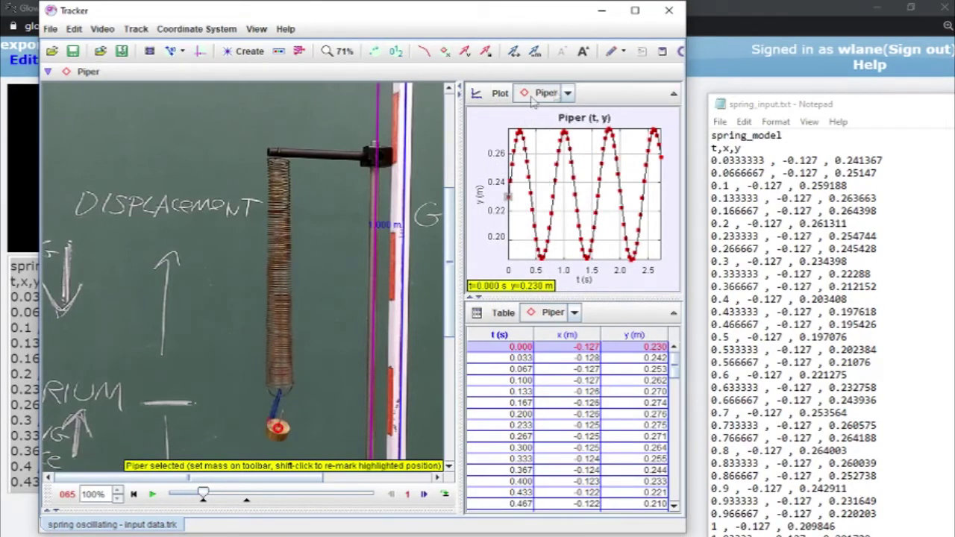
- Create an external model in Tracker from the text file spring_input.txt, filtering the file list with *.txt
{"action": "left_click", "coordinate": [244, 60]}
{"action": "mouse_move", "coordinate": [259, 199]}
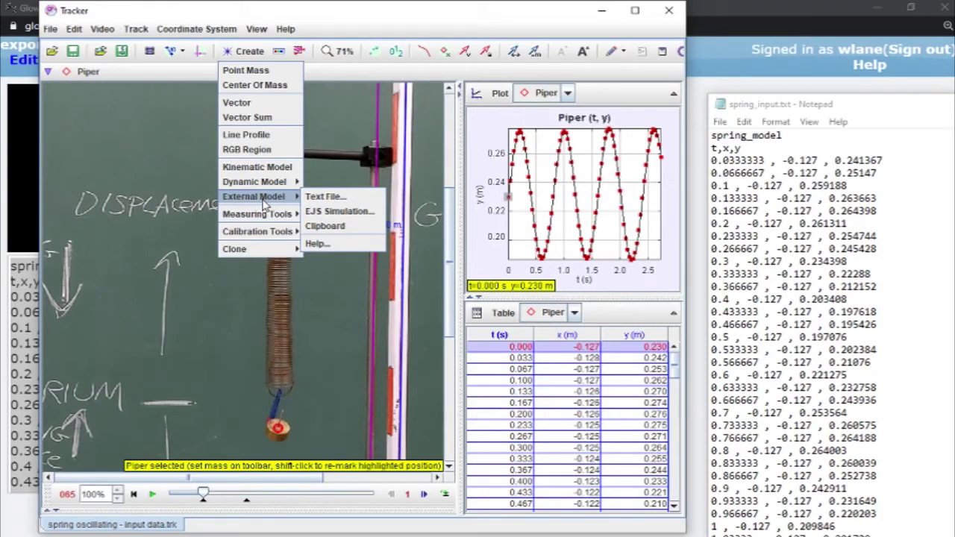
{"action": "left_click", "coordinate": [334, 197]}
{"action": "left_click_drag", "start_coordinate": [398, 157], "coordinate": [195, 132]}
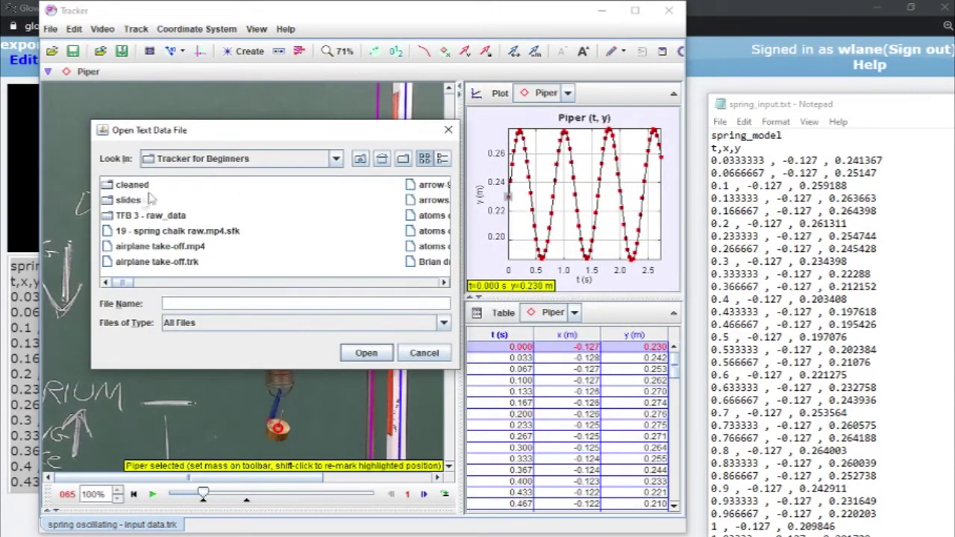
{"action": "left_click_drag", "start_coordinate": [125, 285], "coordinate": [346, 296]}
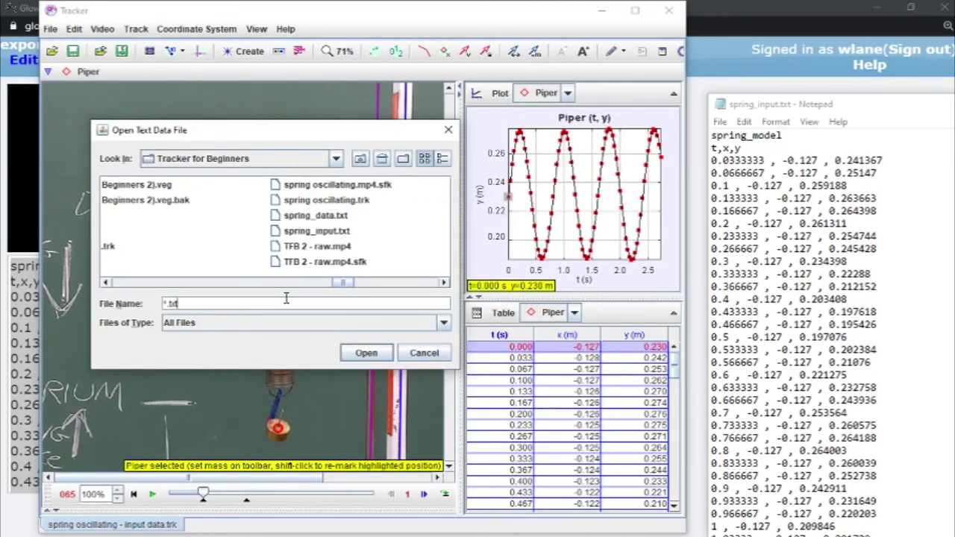
{"action": "key", "text": "Return"}
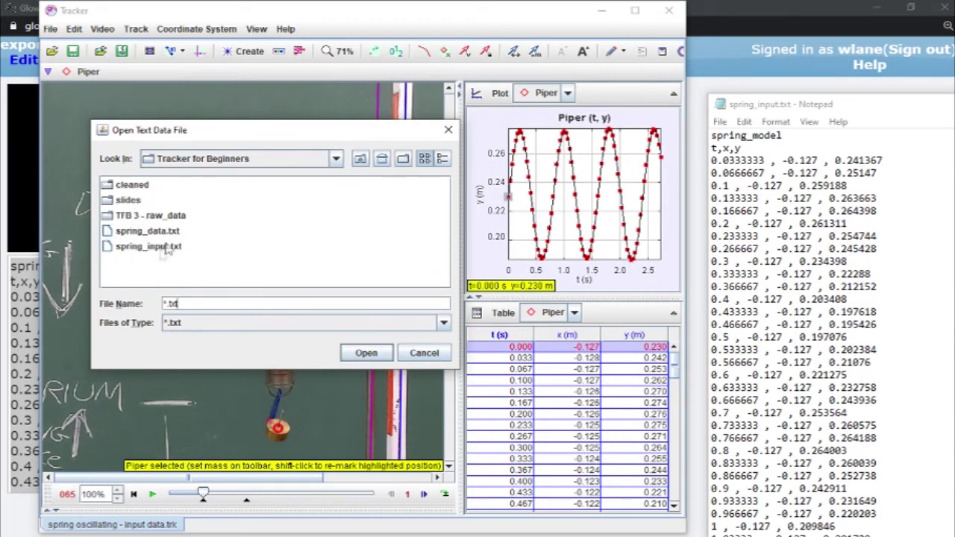
{"action": "left_click", "coordinate": [135, 251]}
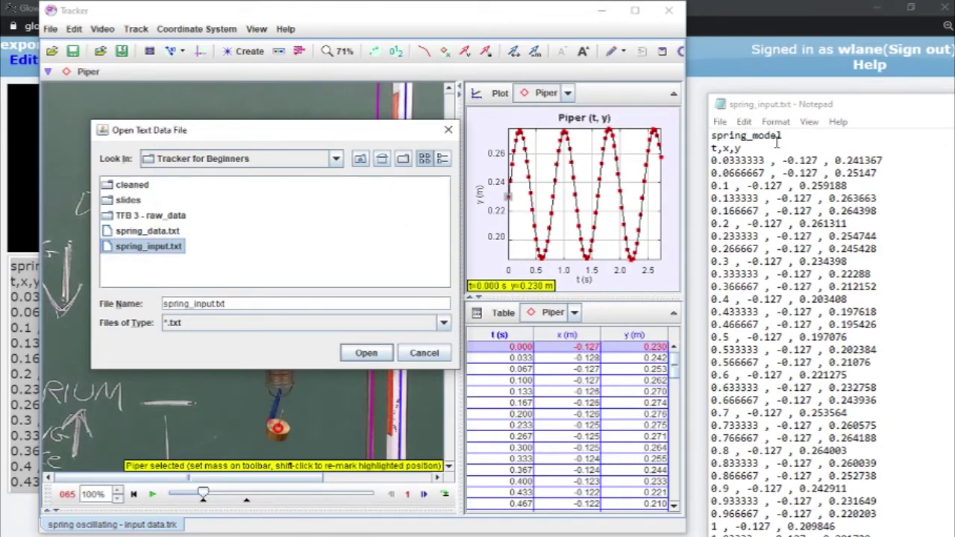
{"action": "left_click", "coordinate": [373, 356]}
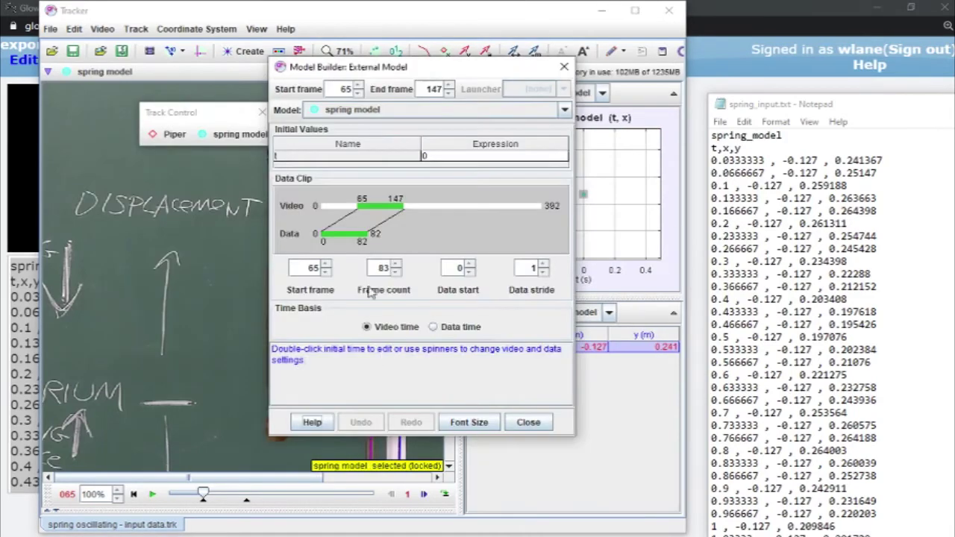
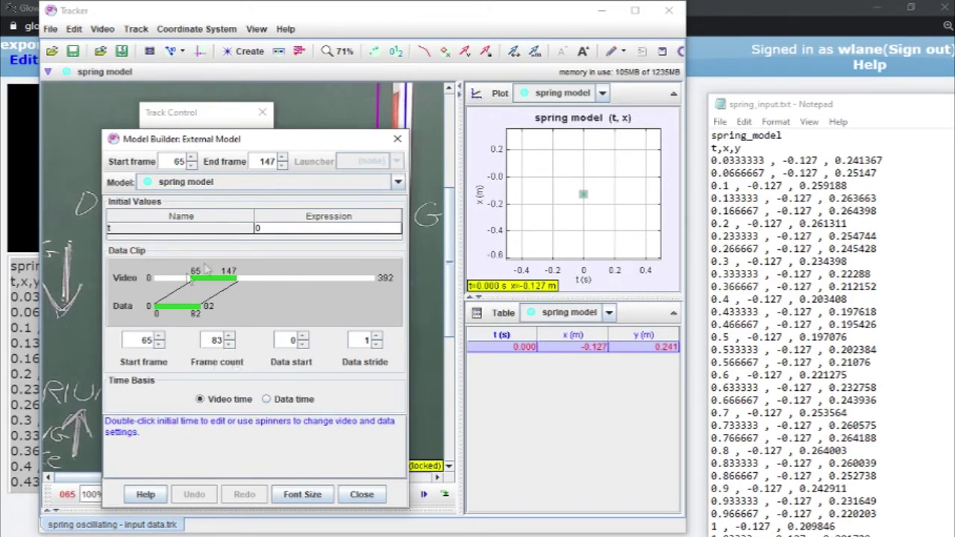
- Lower the spring model's frame count to shorten its data clip and restore it to 83
{"action": "left_click", "coordinate": [229, 345]}
{"action": "left_click", "coordinate": [229, 344]}
{"action": "left_click", "coordinate": [229, 344]}
{"action": "left_click", "coordinate": [230, 344]}
{"action": "left_click", "coordinate": [230, 344]}
{"action": "left_click", "coordinate": [230, 344]}
{"action": "left_click", "coordinate": [229, 345]}
{"action": "left_click", "coordinate": [230, 344]}
{"action": "left_click", "coordinate": [230, 345]}
{"action": "left_click", "coordinate": [230, 344]}
{"action": "left_click", "coordinate": [230, 345]}
{"action": "left_click", "coordinate": [230, 345]}
{"action": "left_click", "coordinate": [230, 344]}
{"action": "left_click", "coordinate": [230, 345]}
{"action": "left_click", "coordinate": [230, 344]}
{"action": "left_click", "coordinate": [230, 344]}
{"action": "left_click", "coordinate": [230, 345]}
{"action": "left_click", "coordinate": [230, 337]}
{"action": "left_click", "coordinate": [230, 337]}
{"action": "left_click", "coordinate": [229, 337]}
{"action": "left_click", "coordinate": [229, 337]}
{"action": "left_click", "coordinate": [230, 337]}
{"action": "left_click", "coordinate": [230, 337]}
{"action": "left_click", "coordinate": [230, 337]}
{"action": "left_click", "coordinate": [231, 337]}
{"action": "left_click", "coordinate": [230, 337]}
{"action": "left_click", "coordinate": [230, 337]}
{"action": "left_click", "coordinate": [230, 338]}
{"action": "left_click", "coordinate": [231, 337]}
{"action": "left_click", "coordinate": [231, 338]}
{"action": "left_click", "coordinate": [231, 337]}
{"action": "left_click", "coordinate": [230, 337]}
- Set the spring model's data start to 11 in the Model Builder
{"action": "left_click", "coordinate": [304, 337]}
{"action": "left_click", "coordinate": [304, 338]}
{"action": "left_click", "coordinate": [304, 337]}
{"action": "left_click", "coordinate": [304, 337]}
{"action": "left_click", "coordinate": [304, 337]}
{"action": "left_click", "coordinate": [303, 337]}
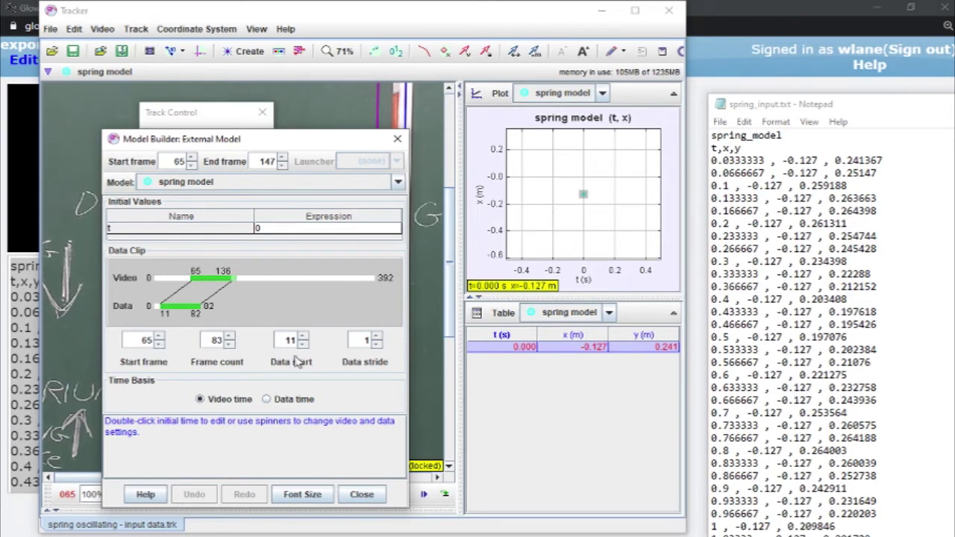
- Set the spring model's data start back to 0 in the Model Builder
{"action": "left_click", "coordinate": [303, 343]}
{"action": "left_click", "coordinate": [303, 344]}
{"action": "left_click", "coordinate": [303, 344]}
{"action": "left_click", "coordinate": [303, 343]}
{"action": "double_click", "coordinate": [303, 344]}
{"action": "left_click", "coordinate": [303, 344]}
{"action": "double_click", "coordinate": [303, 344]}
{"action": "left_click", "coordinate": [303, 344]}
{"action": "left_click", "coordinate": [303, 344]}
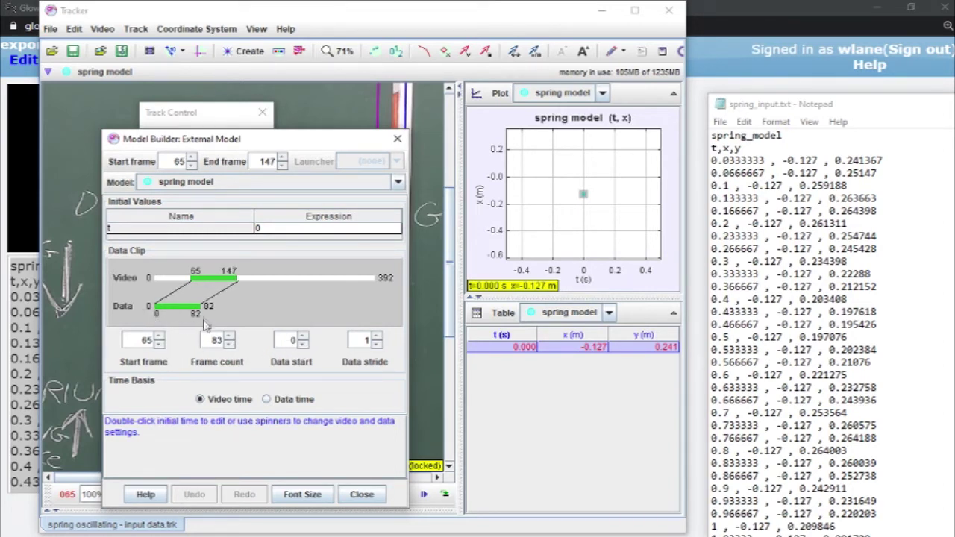
- Lower the spring model's start frame to shift its clip earlier in the video and restore it to 65
{"action": "left_click", "coordinate": [159, 344]}
{"action": "left_click", "coordinate": [159, 343]}
{"action": "left_click", "coordinate": [159, 343]}
{"action": "left_click", "coordinate": [159, 344]}
{"action": "double_click", "coordinate": [159, 344]}
{"action": "left_click", "coordinate": [161, 345]}
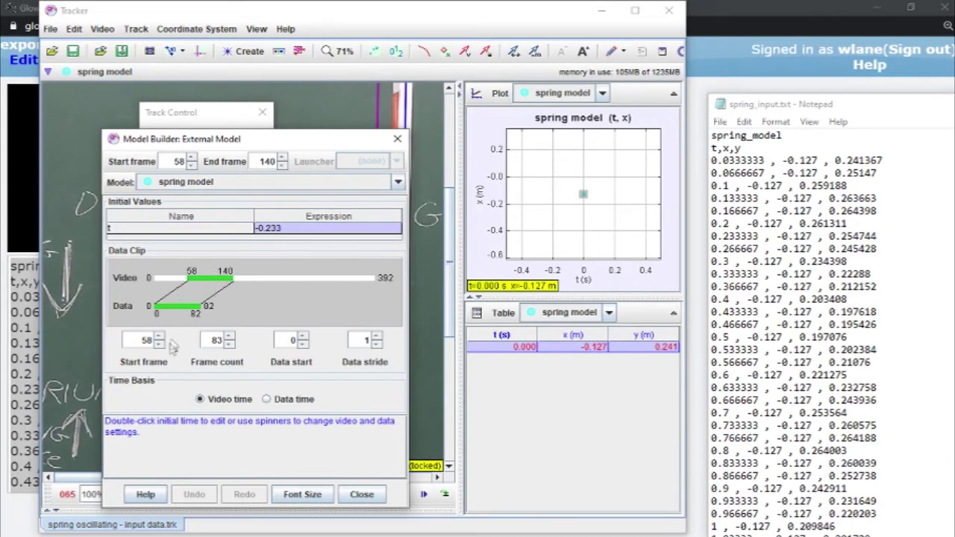
{"action": "left_click", "coordinate": [160, 343]}
{"action": "left_click", "coordinate": [159, 344]}
{"action": "left_click", "coordinate": [160, 344]}
{"action": "left_click", "coordinate": [161, 337]}
{"action": "left_click", "coordinate": [161, 336]}
{"action": "left_click", "coordinate": [162, 336]}
{"action": "left_click", "coordinate": [162, 336]}
{"action": "left_click", "coordinate": [161, 336]}
{"action": "left_click", "coordinate": [161, 336]}
{"action": "left_click", "coordinate": [161, 336]}
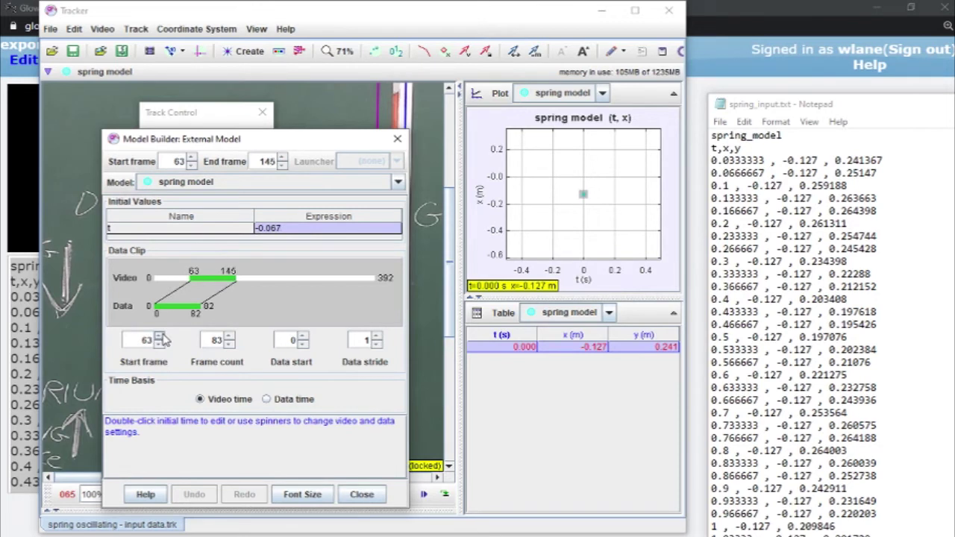
{"action": "left_click", "coordinate": [161, 337]}
{"action": "left_click", "coordinate": [161, 336]}
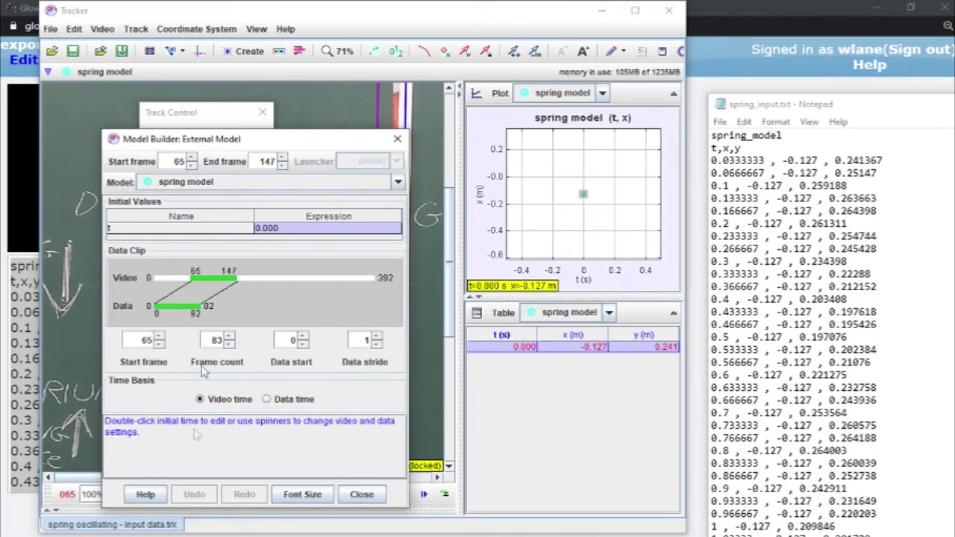
- Move the Model Builder clear of the hanging ball, and step the model's start frame down and back up to 65
{"action": "left_click_drag", "start_coordinate": [241, 140], "coordinate": [260, 60]}
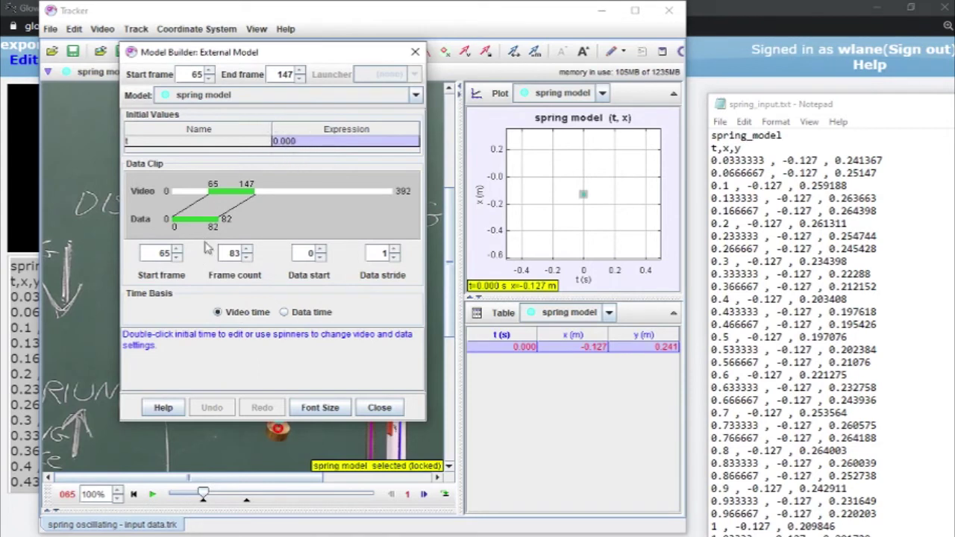
{"action": "left_click", "coordinate": [177, 258]}
{"action": "left_click", "coordinate": [177, 259]}
{"action": "left_click", "coordinate": [177, 259]}
{"action": "left_click", "coordinate": [177, 258]}
{"action": "left_click", "coordinate": [177, 249]}
{"action": "left_click", "coordinate": [177, 249]}
{"action": "left_click", "coordinate": [178, 249]}
{"action": "left_click", "coordinate": [179, 250]}
- Set the spring model's time basis to Data time and close the Model Builder
{"action": "left_click", "coordinate": [284, 313]}
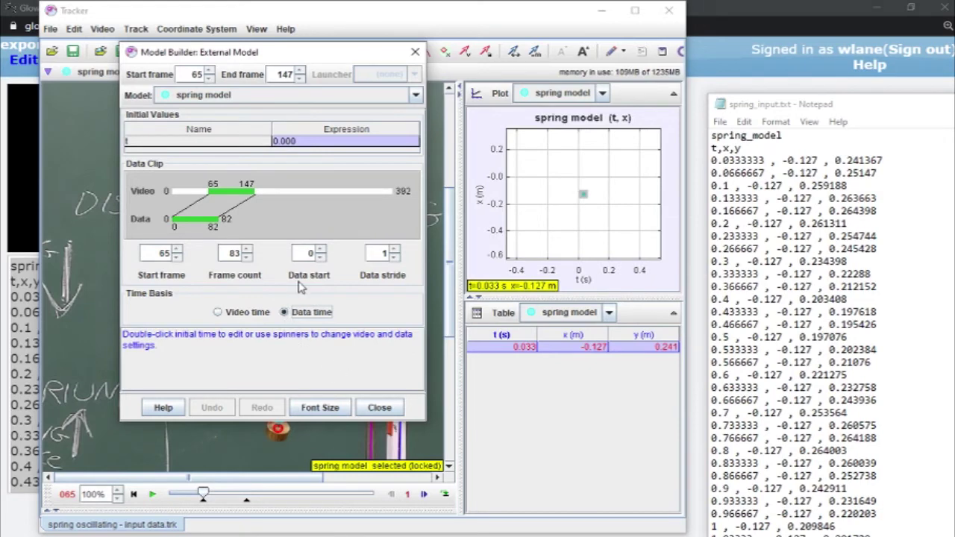
{"action": "left_click", "coordinate": [377, 407]}
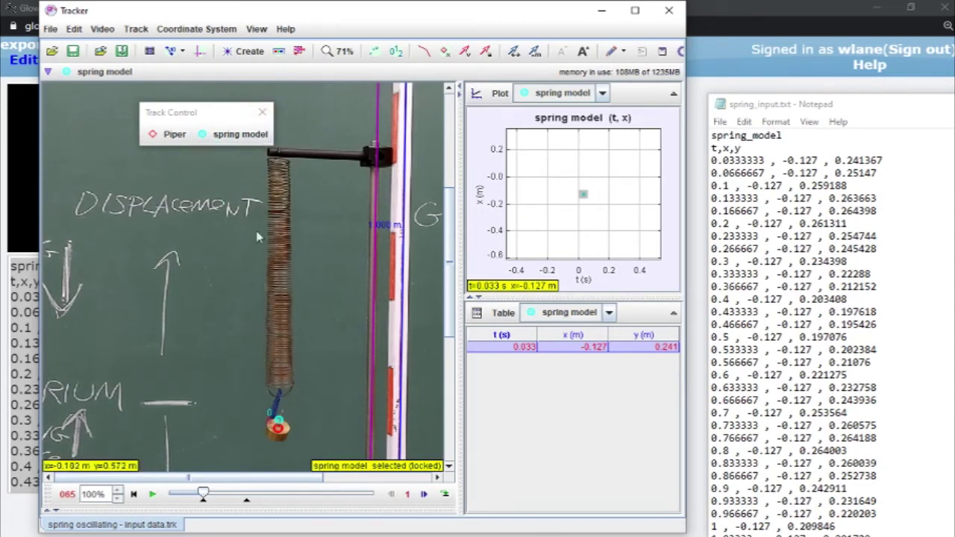
- Move the Track Control window away from the spring and reopen the spring model in the Model Builder
{"action": "left_click", "coordinate": [276, 431]}
{"action": "left_click_drag", "start_coordinate": [197, 112], "coordinate": [158, 118]}
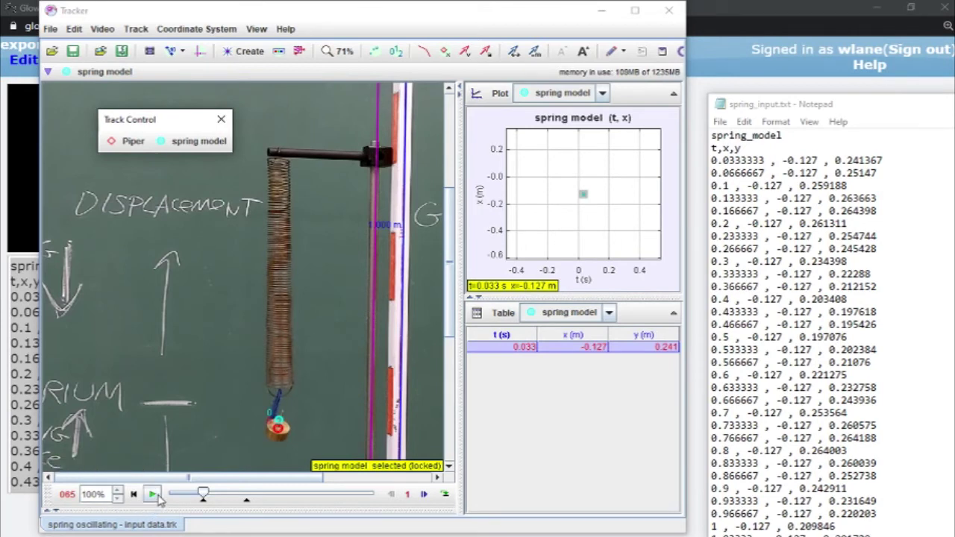
{"action": "left_click", "coordinate": [173, 143]}
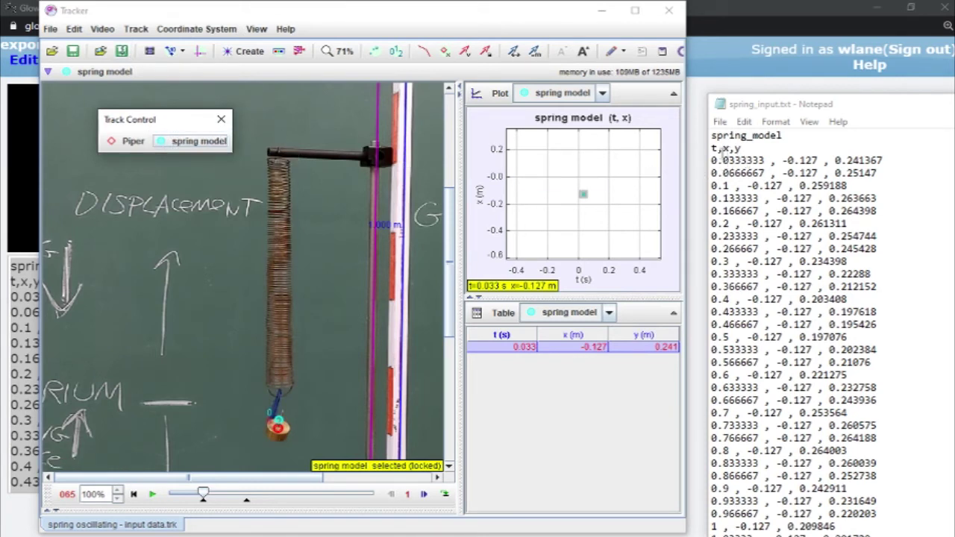
{"action": "left_click", "coordinate": [198, 141]}
{"action": "left_click", "coordinate": [196, 161]}
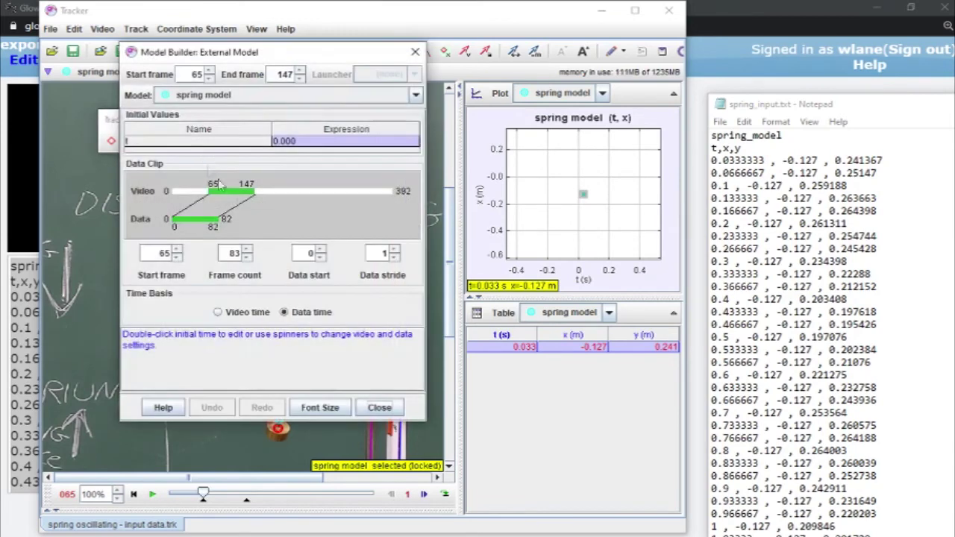
- Set the spring model's start frame to 66 with the time basis on Video time, and close the Model Builder
{"action": "left_click", "coordinate": [177, 251]}
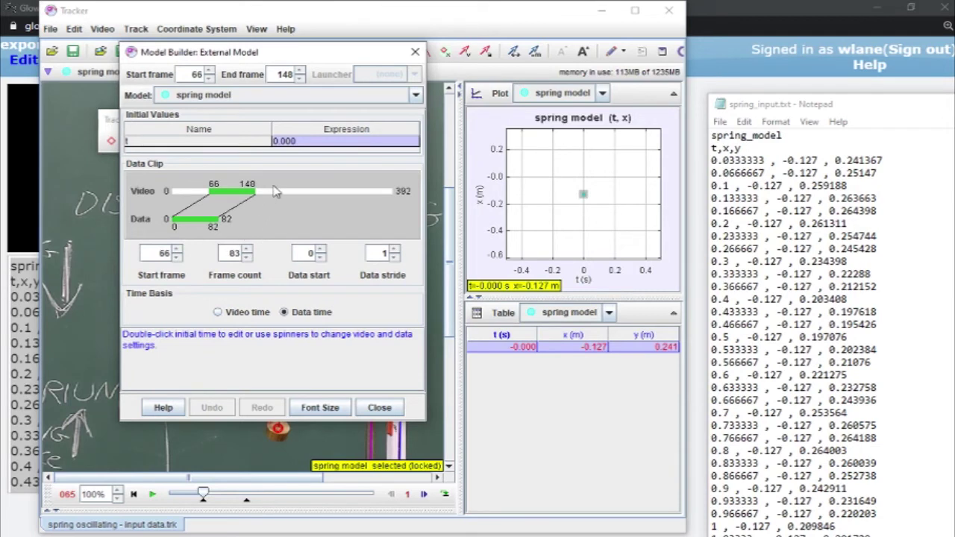
{"action": "left_click", "coordinate": [218, 312]}
{"action": "left_click", "coordinate": [177, 256]}
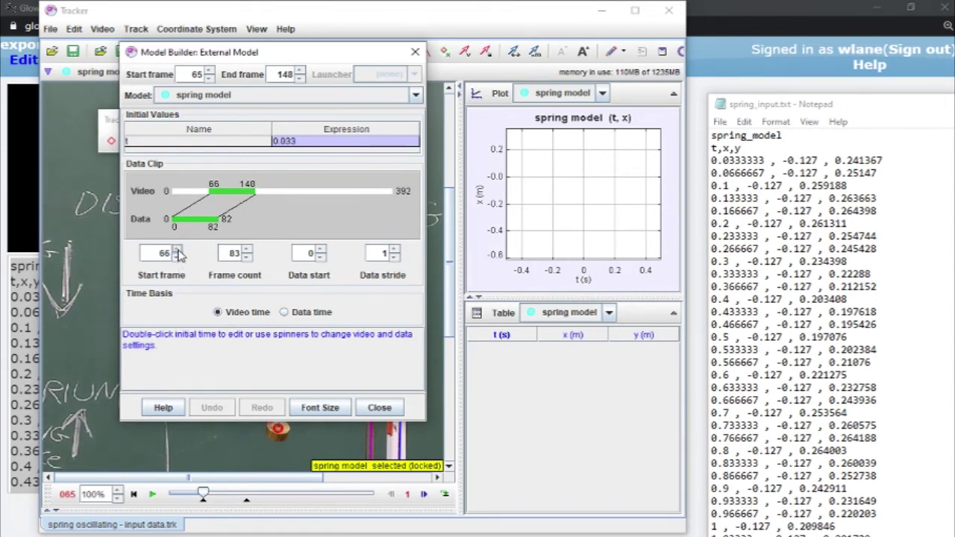
{"action": "left_click", "coordinate": [178, 250]}
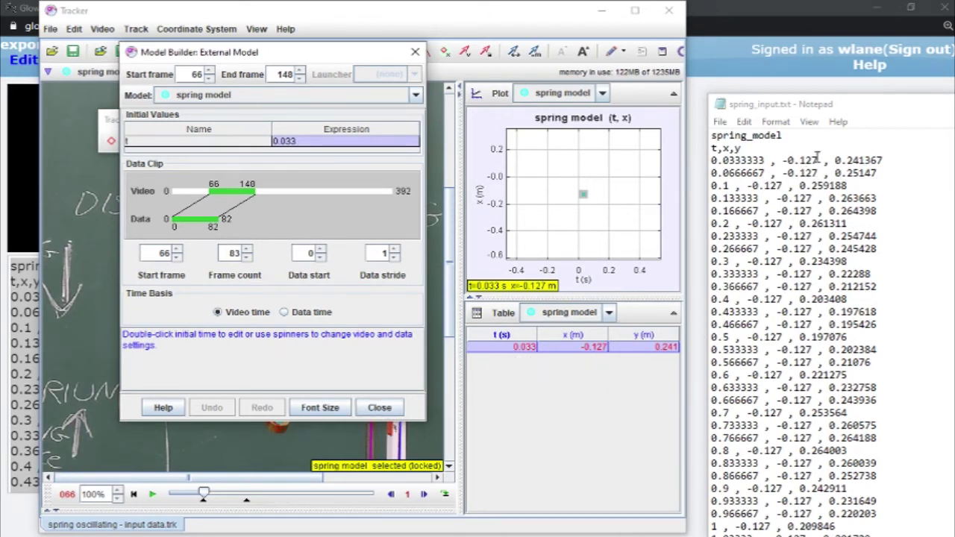
{"action": "left_click", "coordinate": [379, 407]}
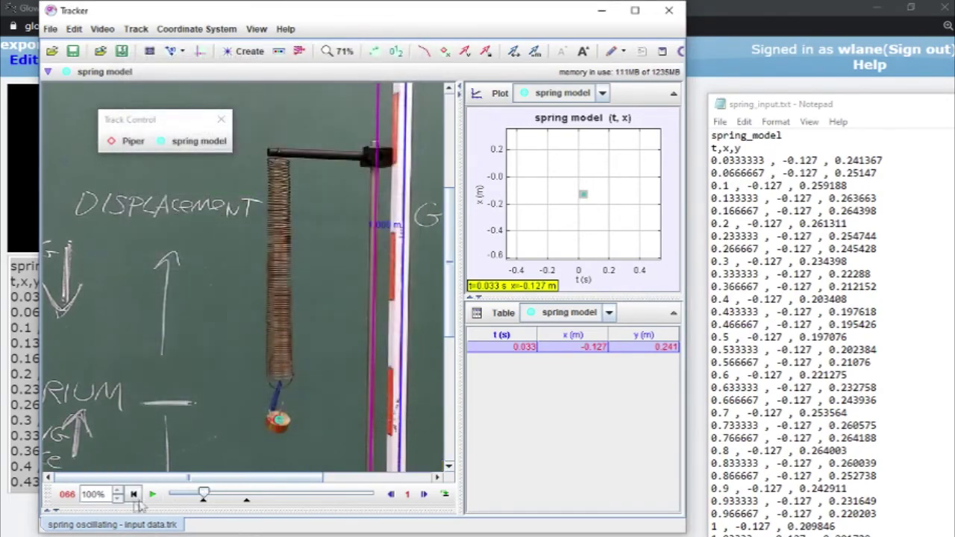
- Play the video from frame 66 to run the spring model's points alongside the oscillating ball
{"action": "left_click", "coordinate": [499, 347]}
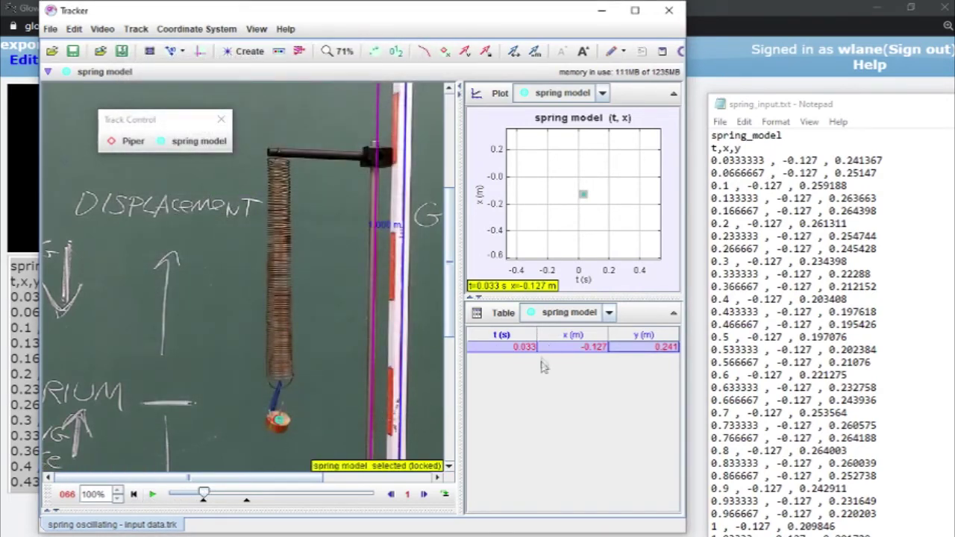
{"action": "left_click", "coordinate": [152, 495]}
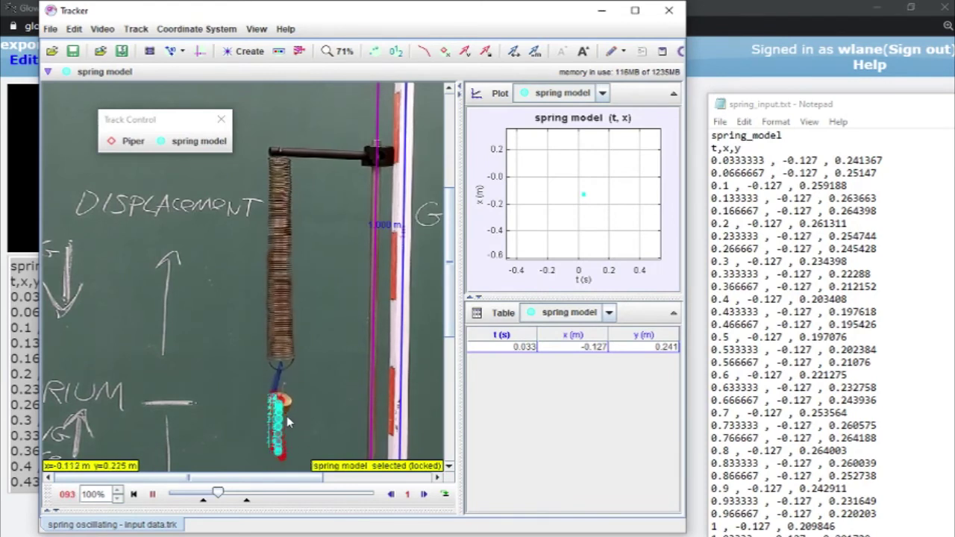
{"action": "left_click", "coordinate": [278, 457]}
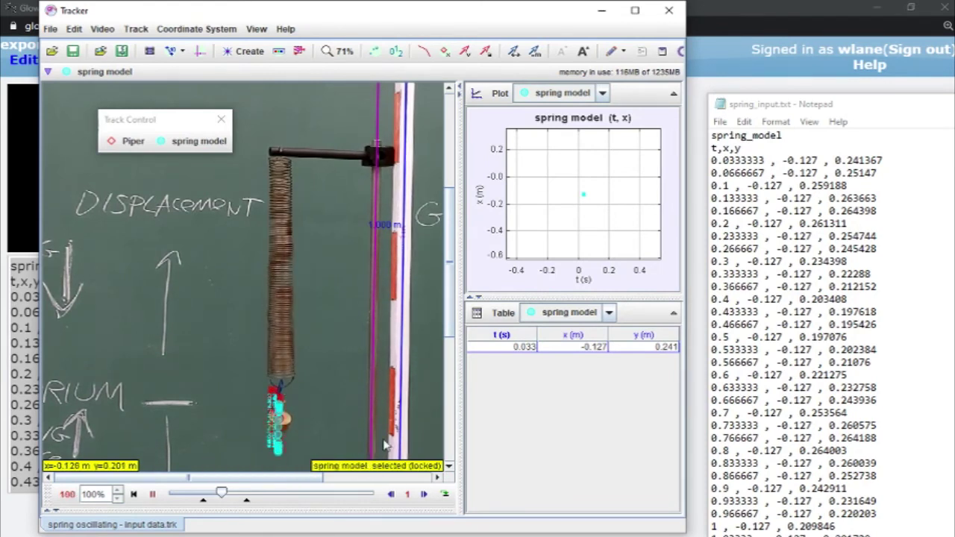
- Plot the spring model's position y-component against time and enlarge the Tracker window and its plot area
{"action": "left_click", "coordinate": [481, 205]}
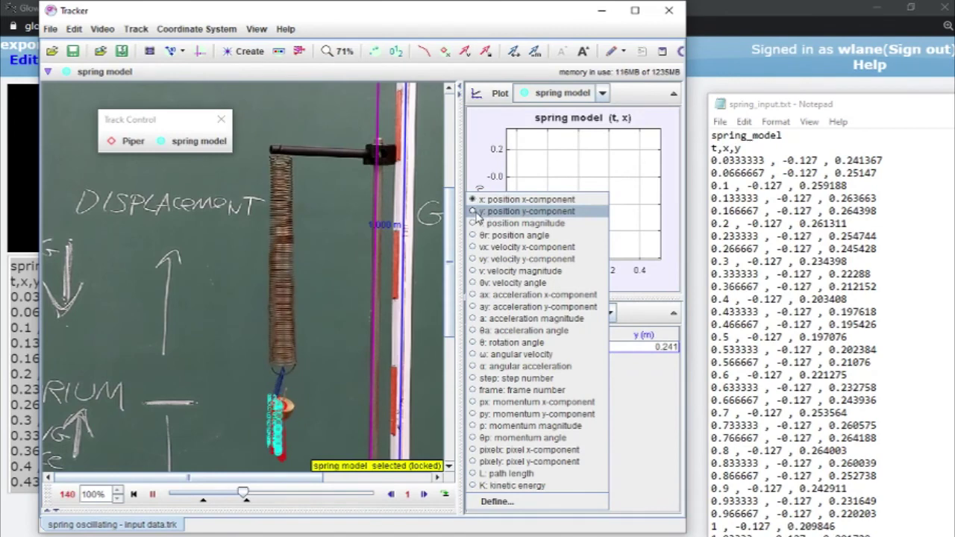
{"action": "left_click", "coordinate": [481, 212]}
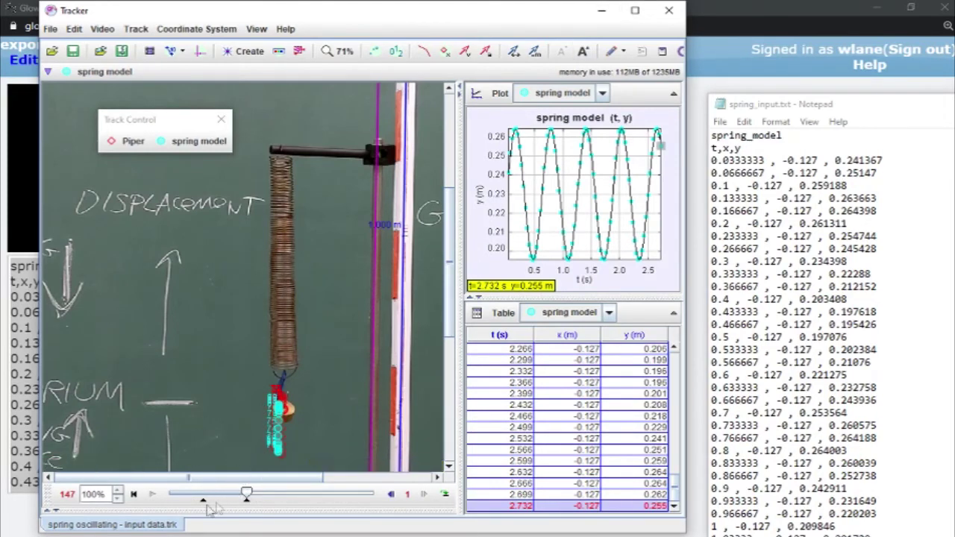
{"action": "left_click", "coordinate": [635, 11]}
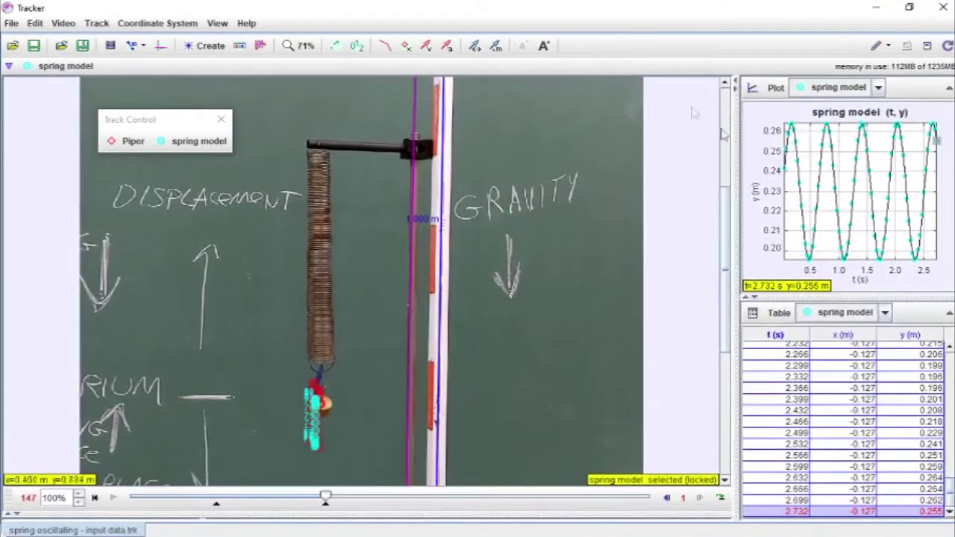
{"action": "left_click_drag", "start_coordinate": [735, 122], "coordinate": [655, 138]}
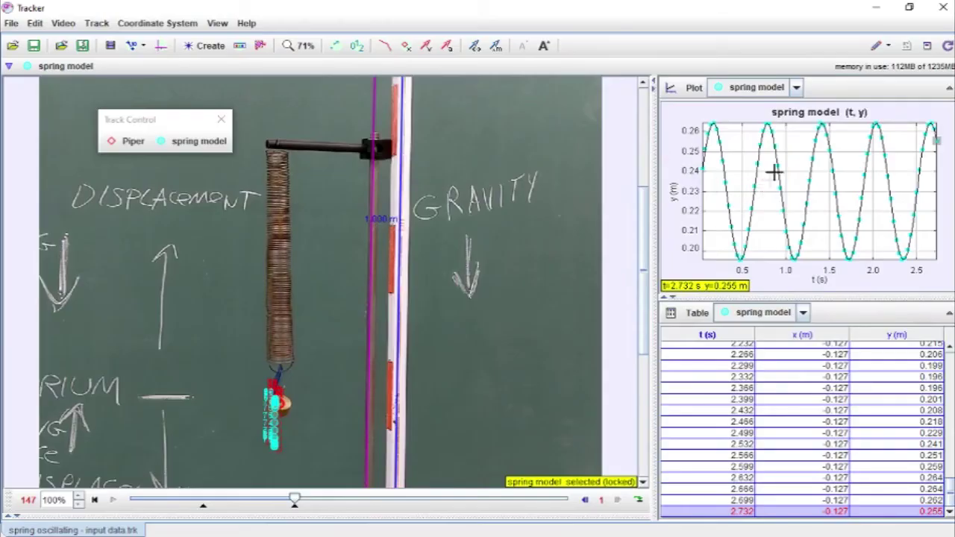
- Compare the spring model's plot with the Piper track
{"action": "right_click", "coordinate": [740, 141]}
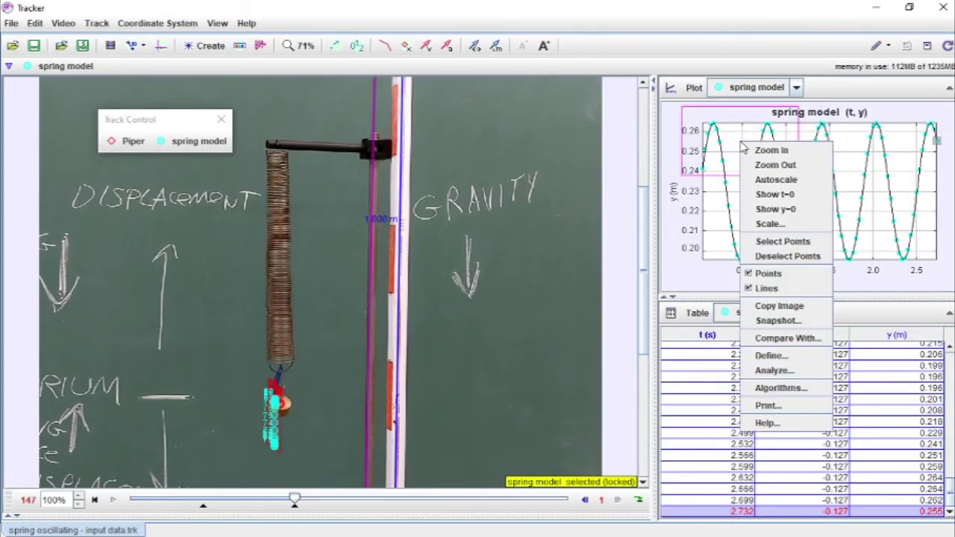
{"action": "left_click", "coordinate": [789, 338]}
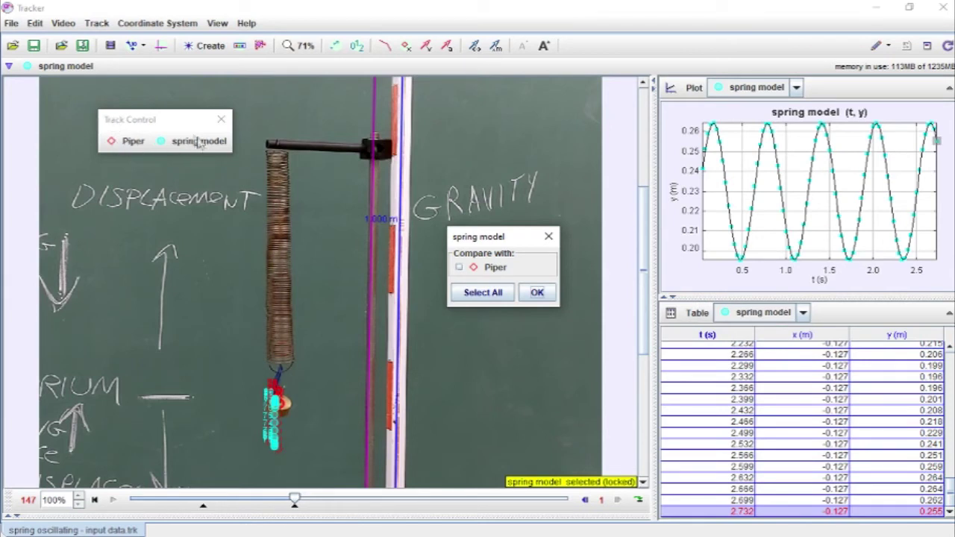
{"action": "left_click", "coordinate": [459, 269]}
{"action": "left_click", "coordinate": [537, 292]}
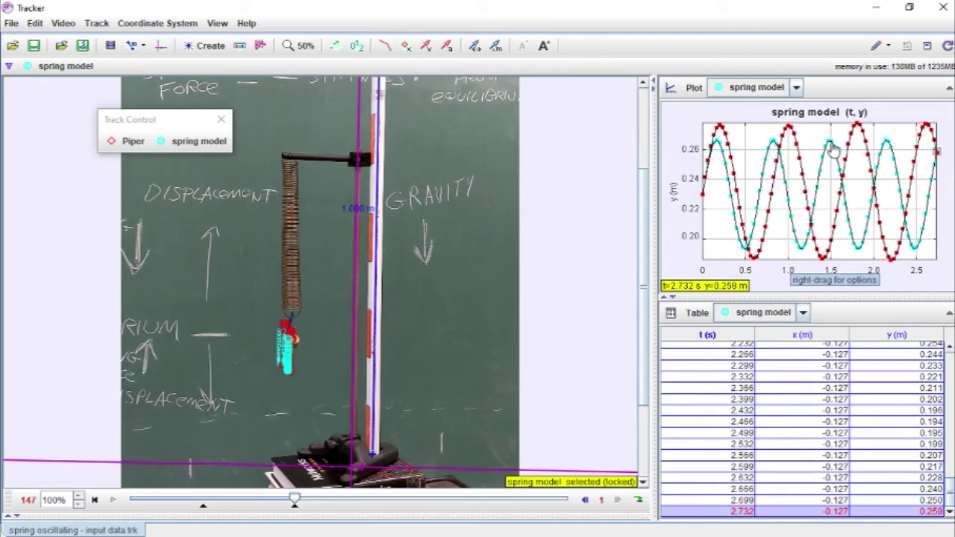
- Switch to the GlowScript program to examine the spring constant line k = 9, and return to Tracker
{"action": "key", "text": "alt+Tab"}
{"action": "key", "text": "Tab"}
{"action": "left_click", "coordinate": [718, 175]}
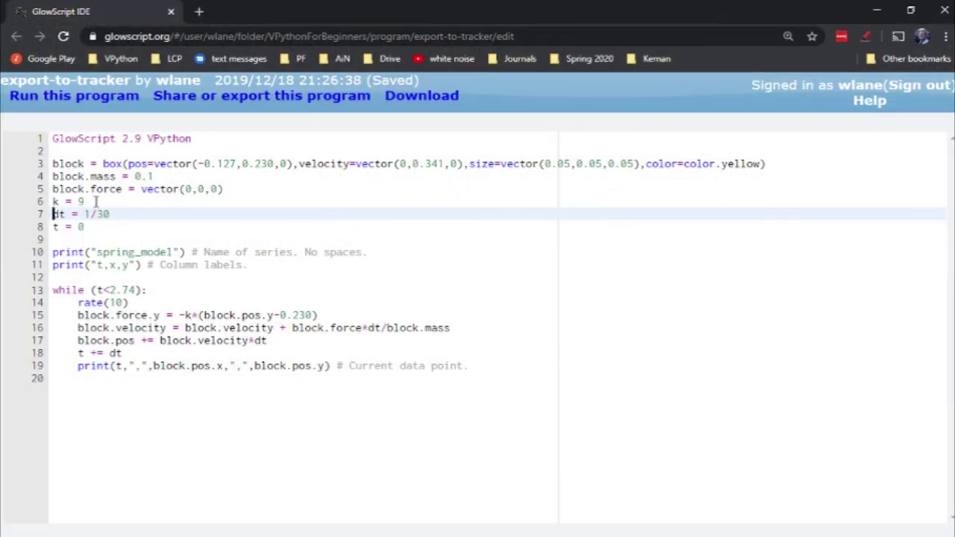
{"action": "left_click", "coordinate": [97, 201]}
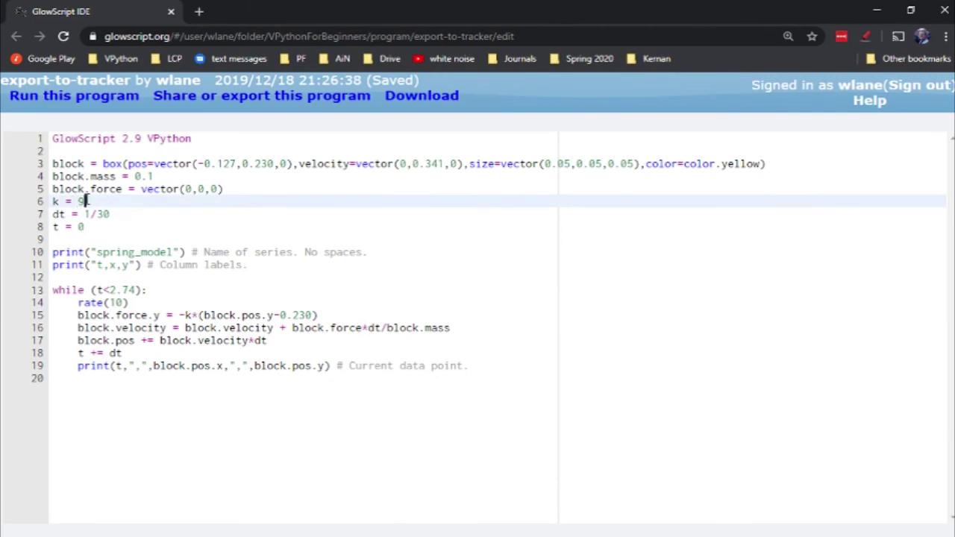
{"action": "key", "text": "alt+Tab"}
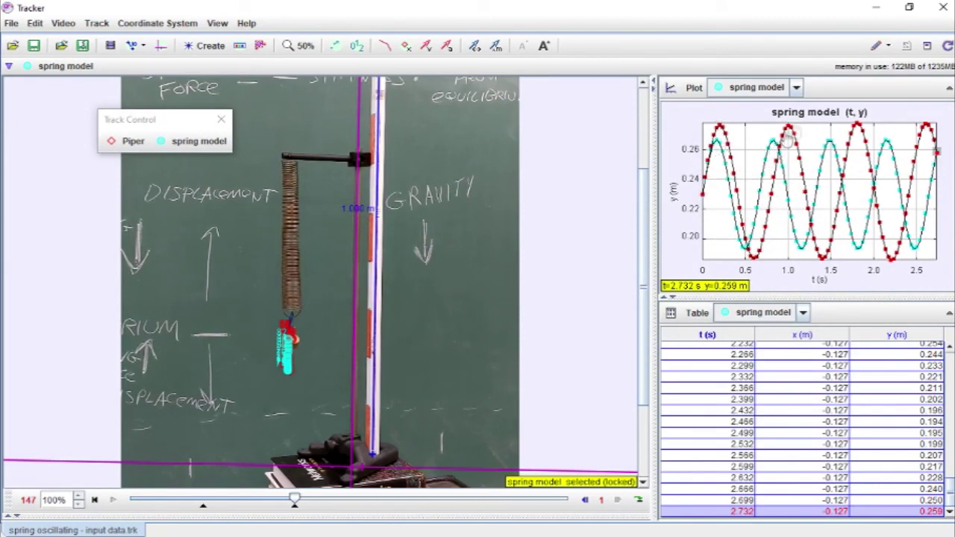
- View the velocity y-component curves of the spring model and Piper, and return the plot to the position y-component
{"action": "left_click", "coordinate": [673, 192]}
{"action": "left_click", "coordinate": [674, 195]}
{"action": "left_click", "coordinate": [675, 198]}
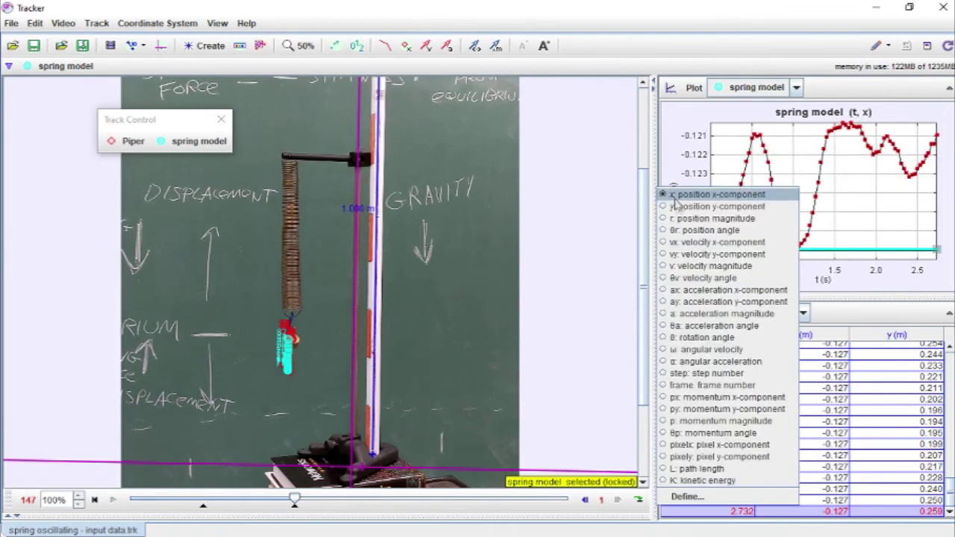
{"action": "left_click", "coordinate": [687, 255]}
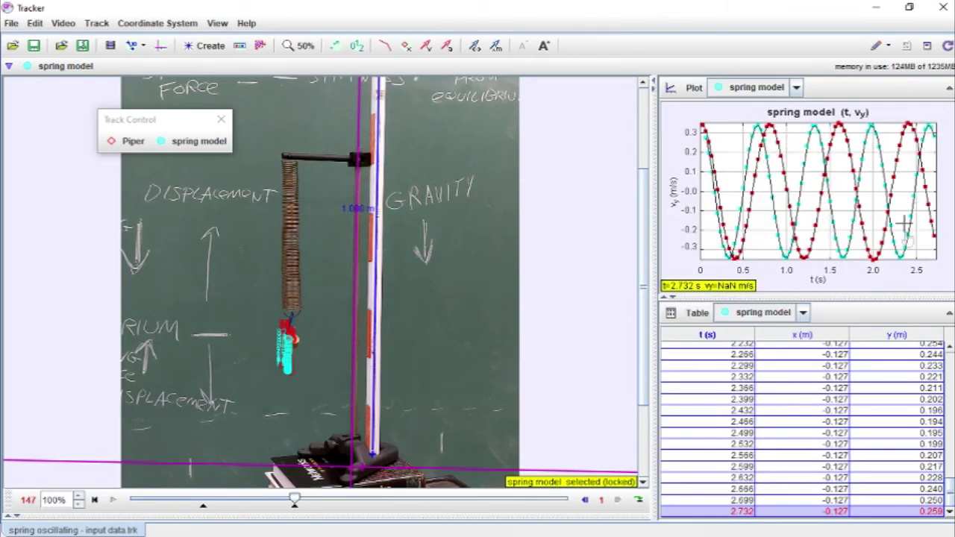
{"action": "left_click", "coordinate": [686, 182]}
{"action": "left_click", "coordinate": [677, 189]}
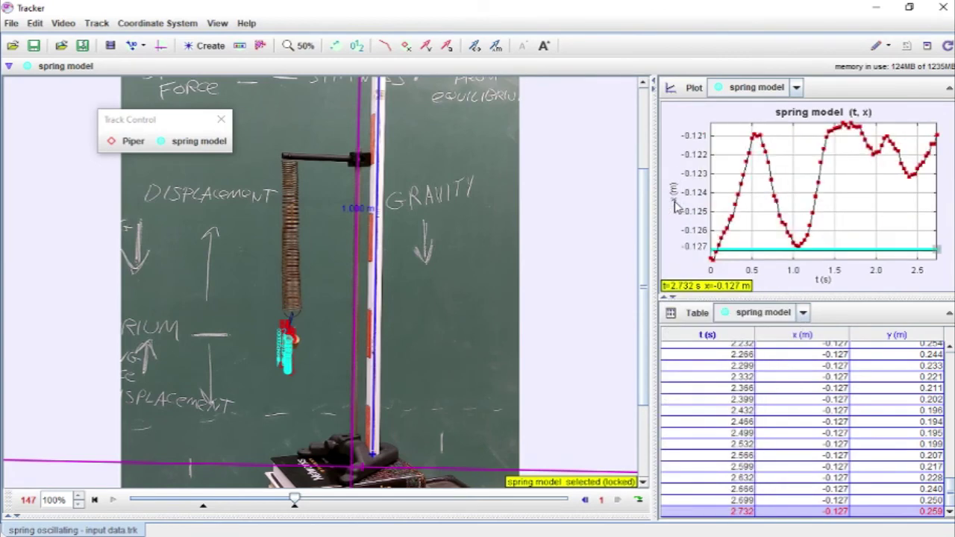
{"action": "left_click", "coordinate": [675, 195]}
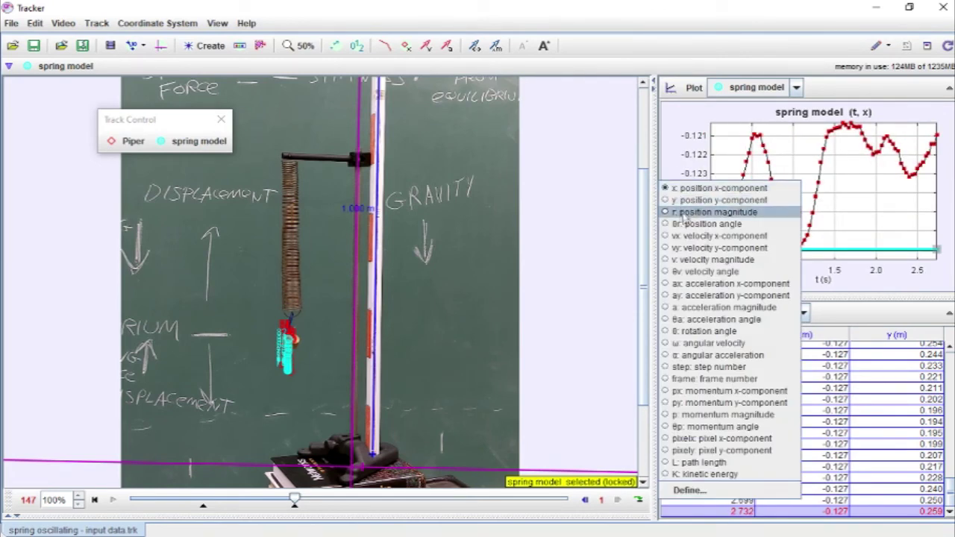
{"action": "left_click", "coordinate": [686, 200]}
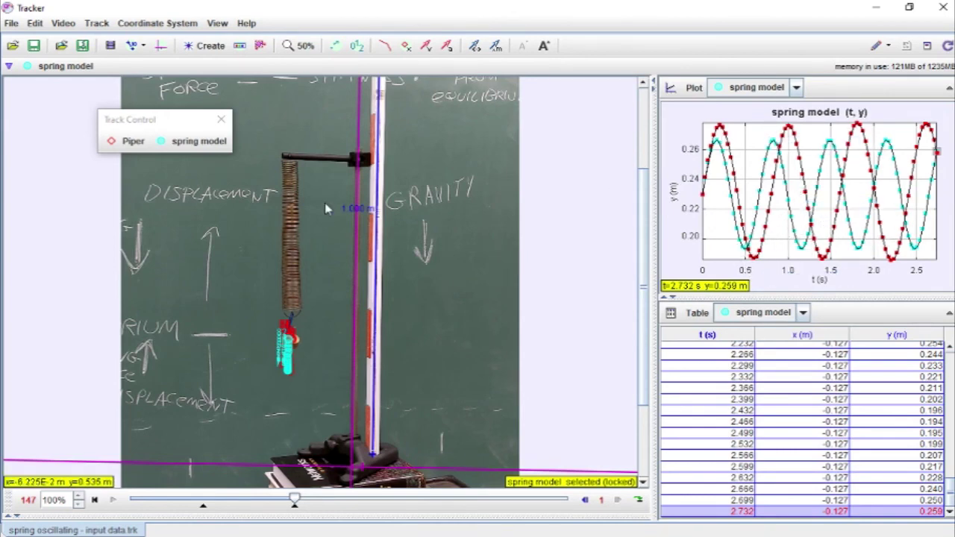
- Switch to the GlowScript program and highlight the spring force expression -k*(block.pos.y-0.230) in the loop
{"action": "key", "text": "alt+Tab"}
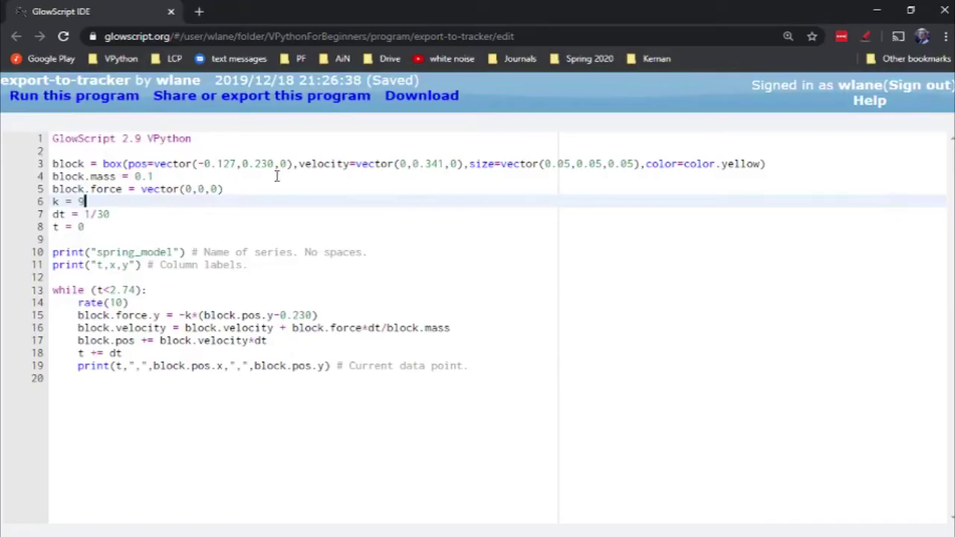
{"action": "left_click", "coordinate": [54, 140]}
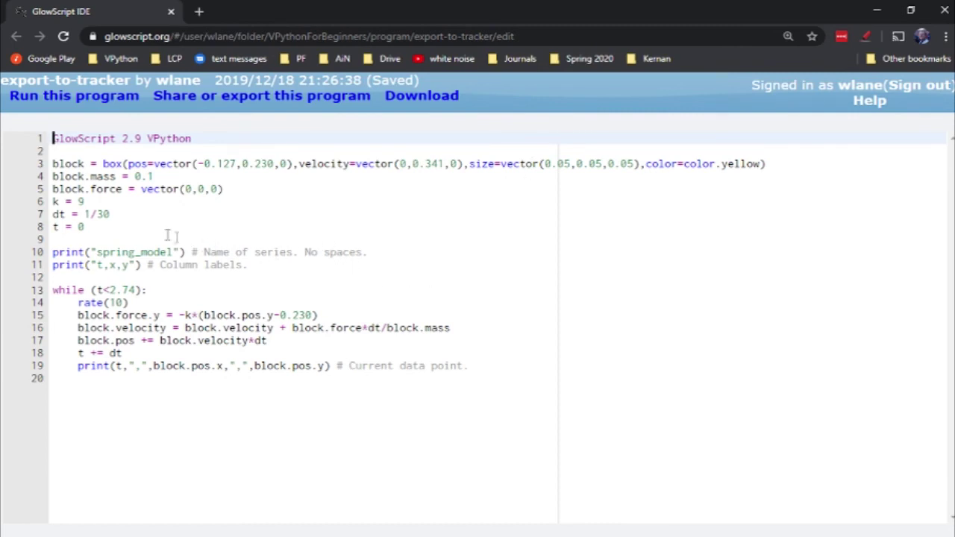
{"action": "left_click_drag", "start_coordinate": [335, 317], "coordinate": [179, 315]}
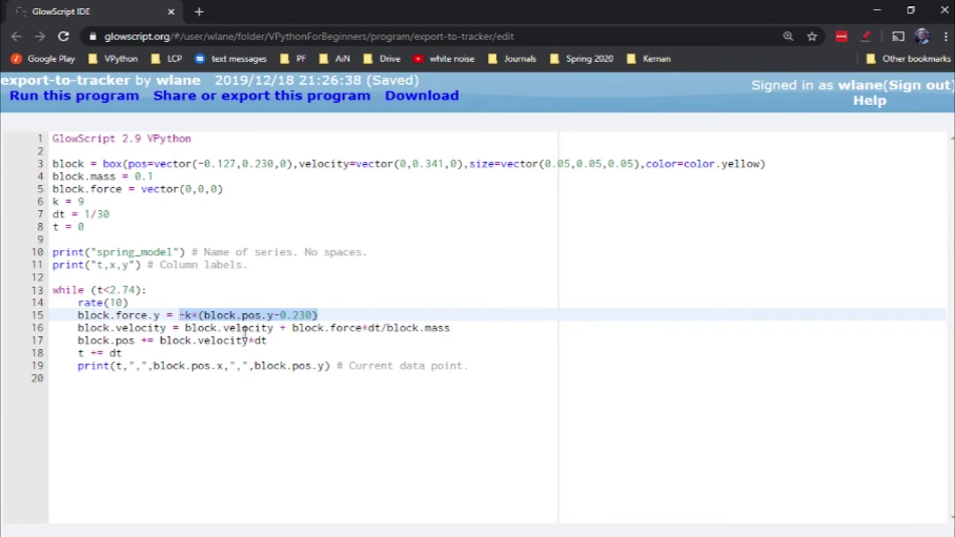
{"action": "left_click", "coordinate": [325, 314]}
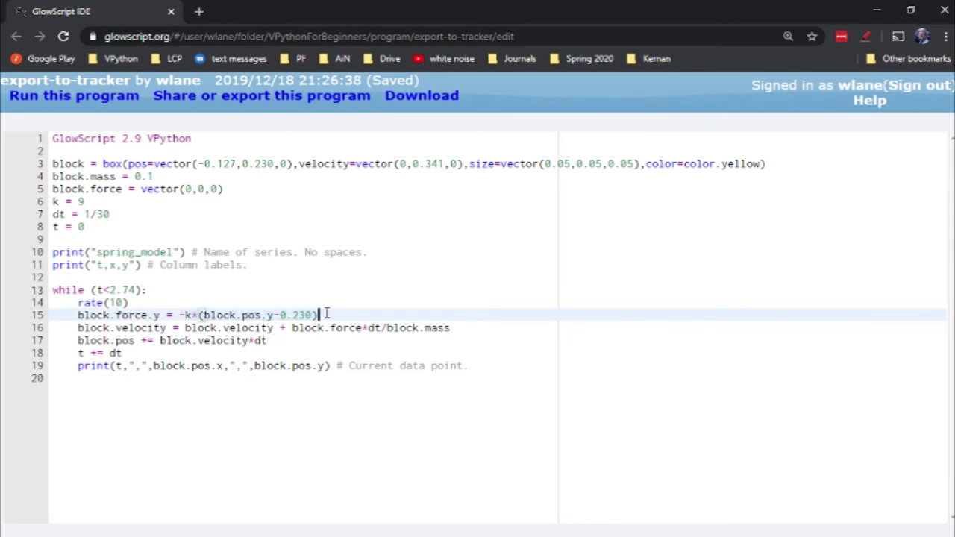
- Return to Tracker and move the Model Builder off the plot and data table
{"action": "key", "text": "alt+Tab"}
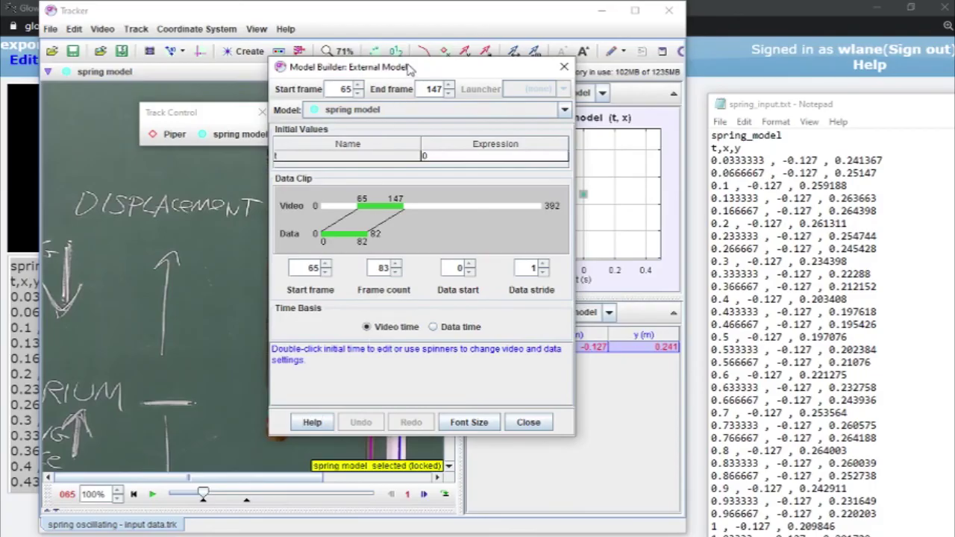
{"action": "left_click_drag", "start_coordinate": [412, 71], "coordinate": [242, 141]}
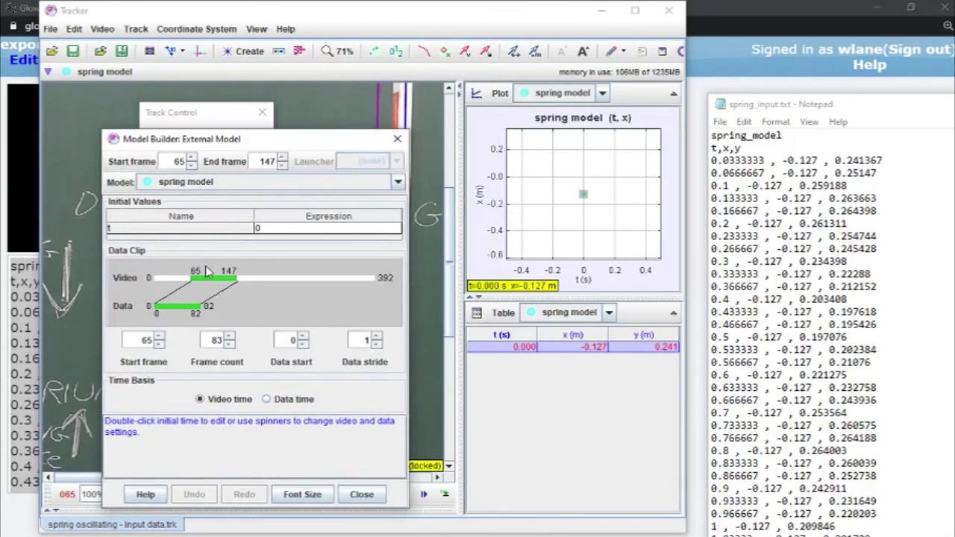